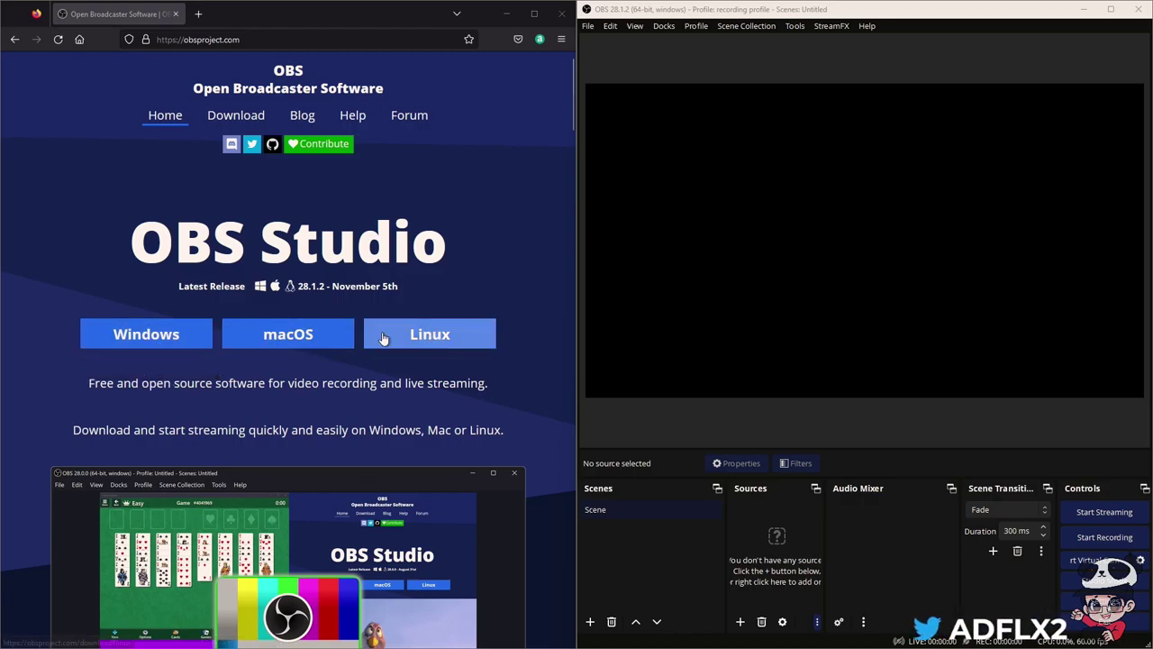
Download the Windows installer for OBS Studio 28.1.2 from the project website and check it among the downloads.
left_click(128, 341)
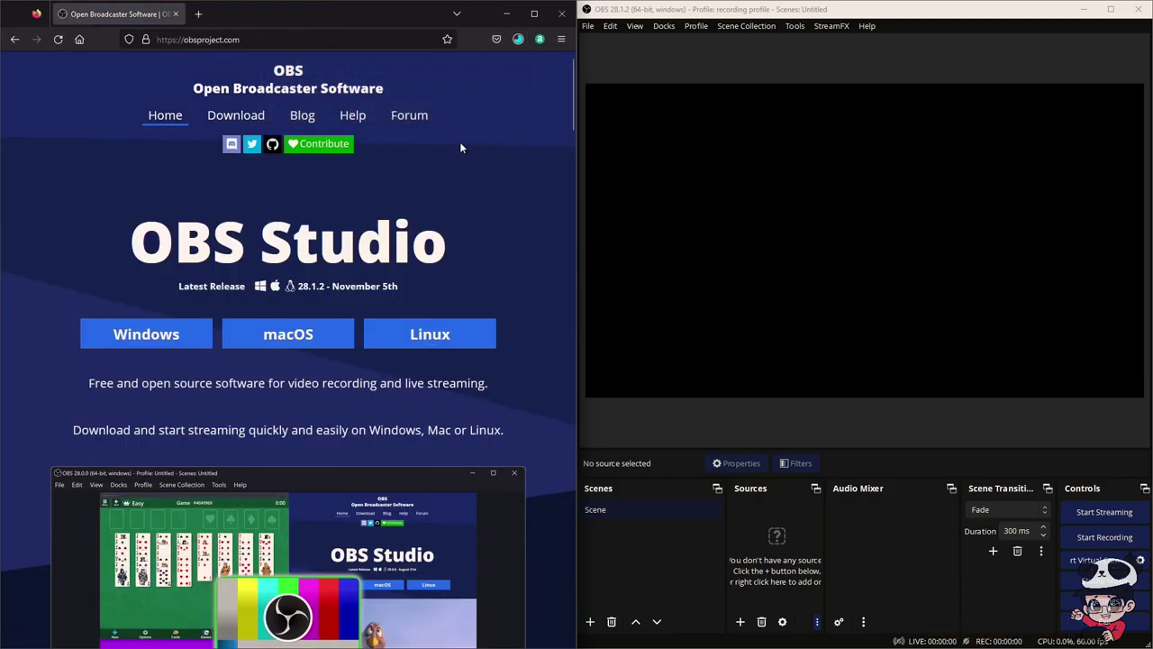
left_click(518, 39)
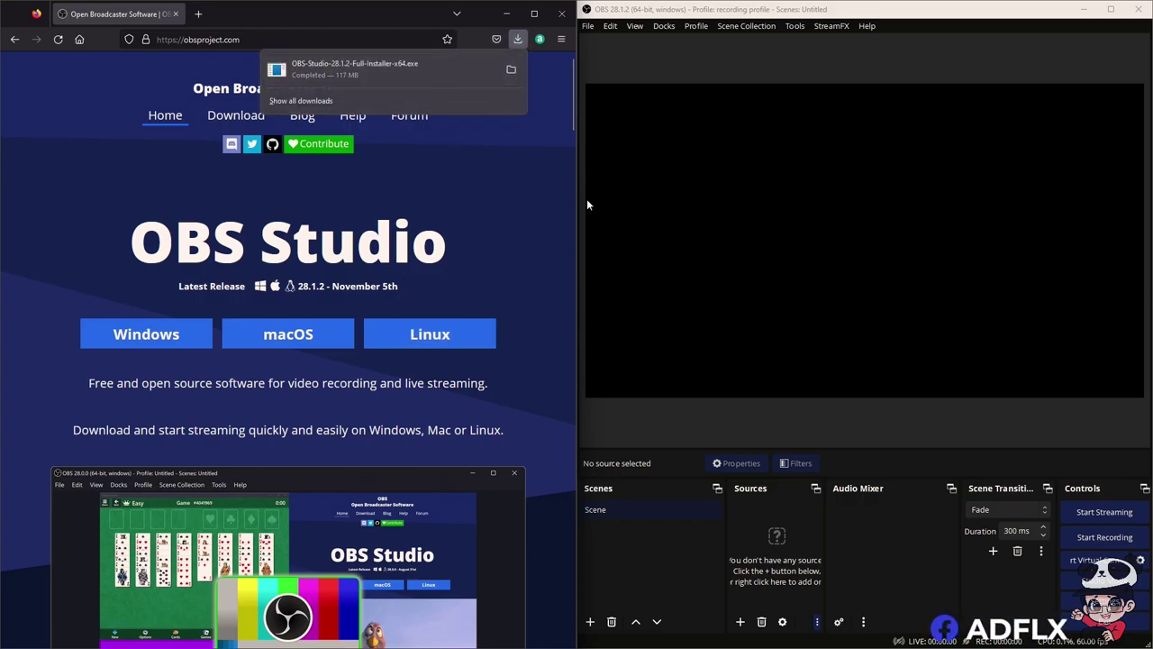
left_click(537, 195)
Switch to OBS and maximize its window.
left_click(618, 16)
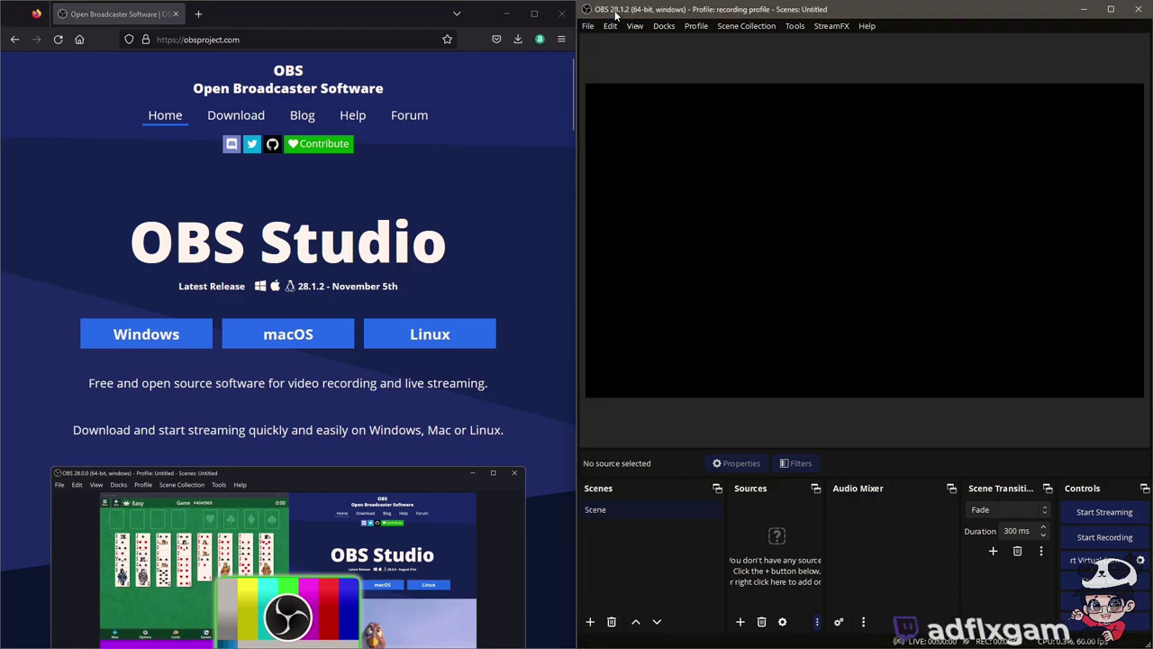
key("super+Left")
left_click(534, 10)
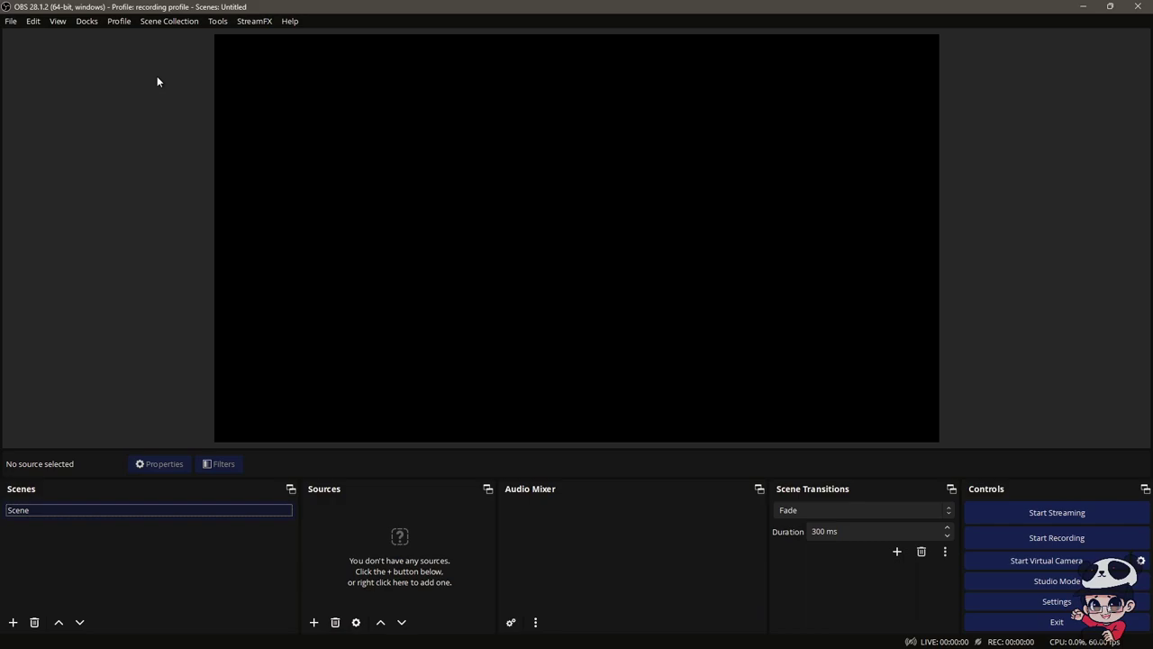
Start the Auto-Configuration Wizard and set the usage to optimize for streaming, with recording secondary.
left_click(218, 22)
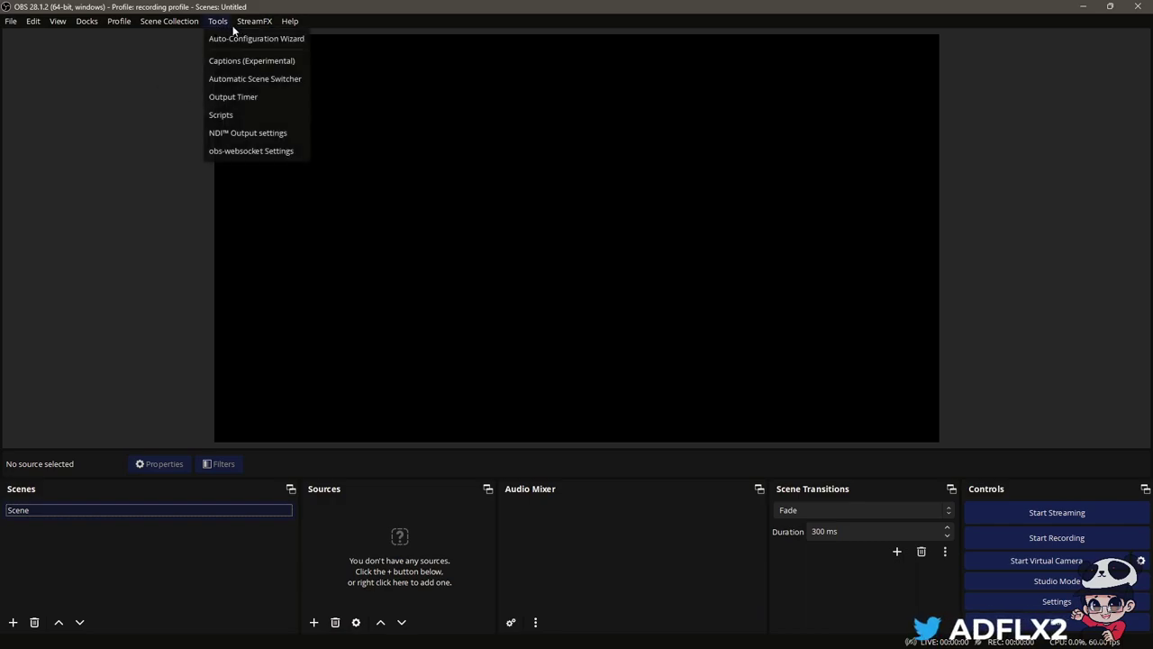
left_click(220, 42)
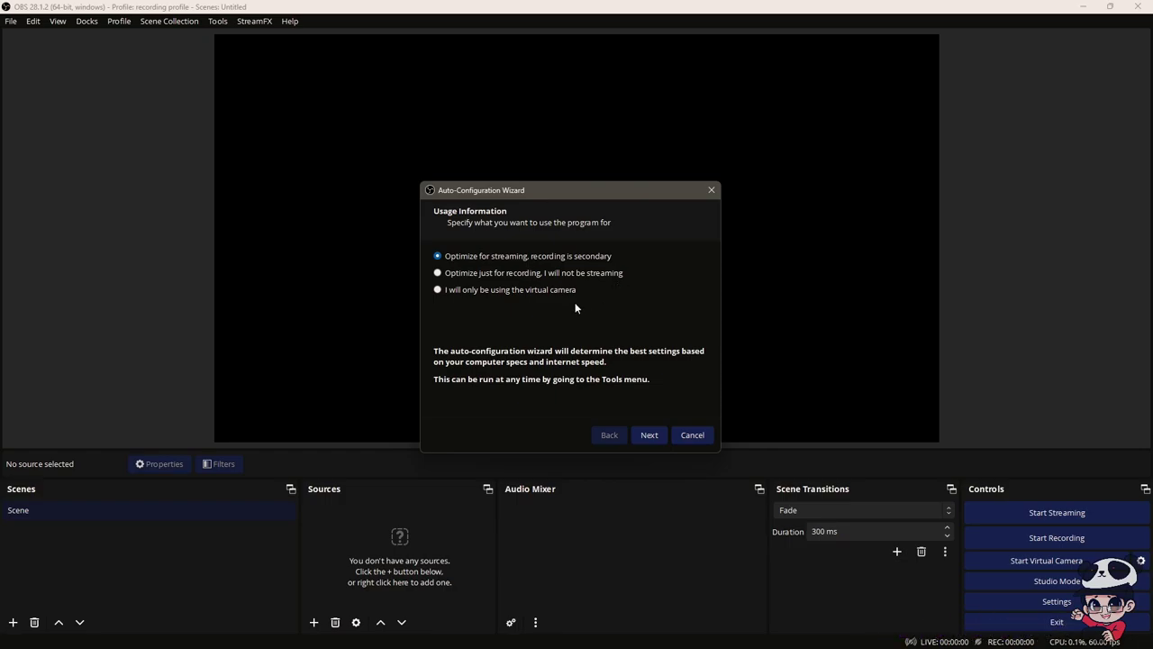
left_click(524, 276)
left_click(498, 291)
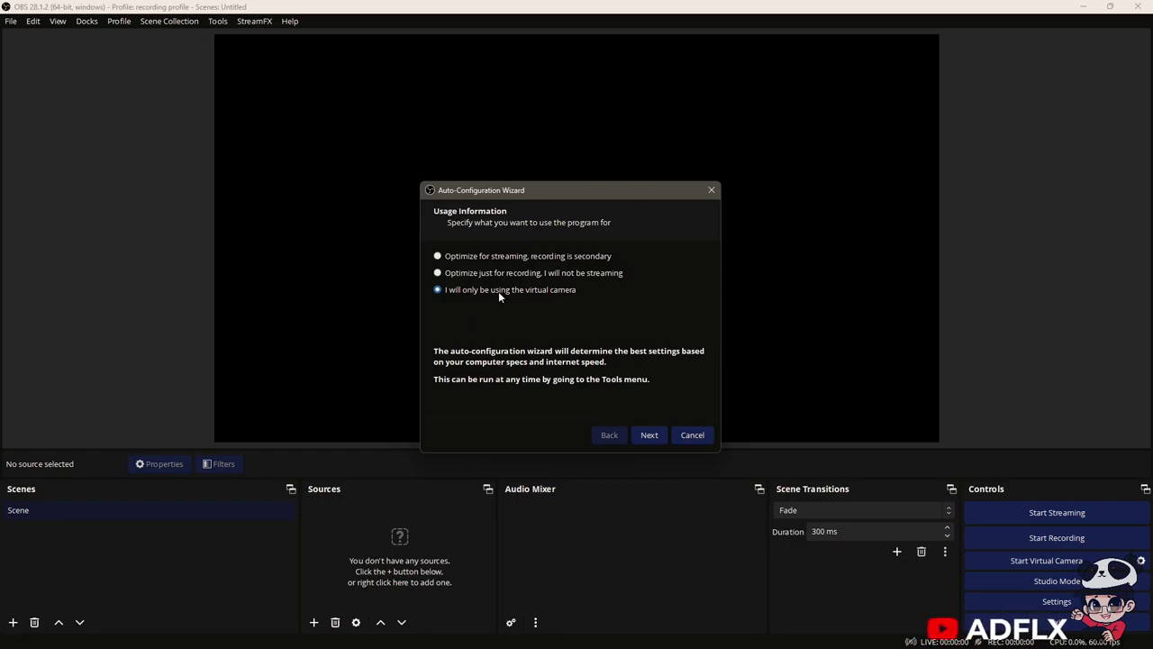
left_click(555, 258)
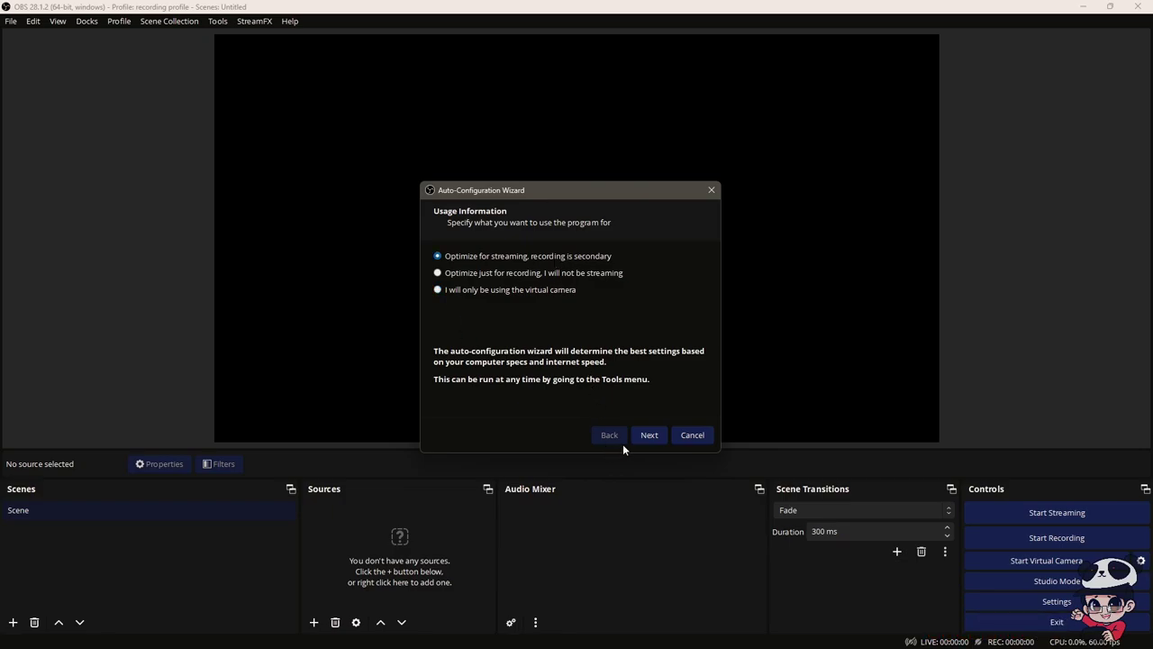
left_click(645, 440)
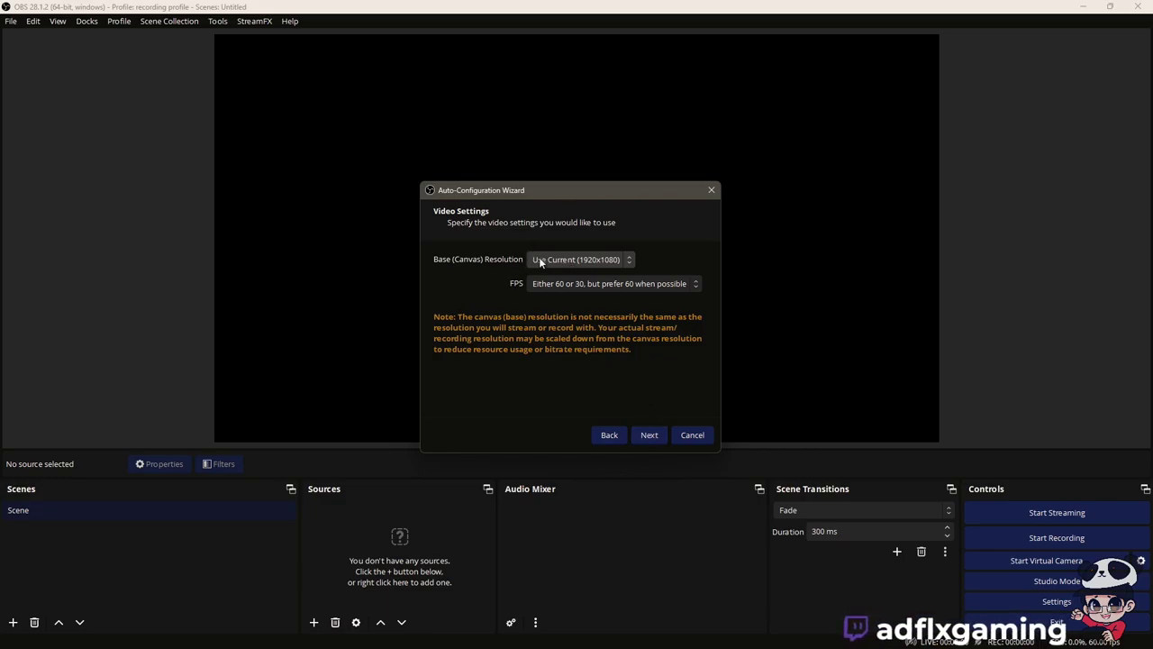
Accept the current 1920x1080 canvas resolution and the FPS preference of either 60 or 30, preferring 60 when possible.
left_click(628, 287)
left_click(629, 286)
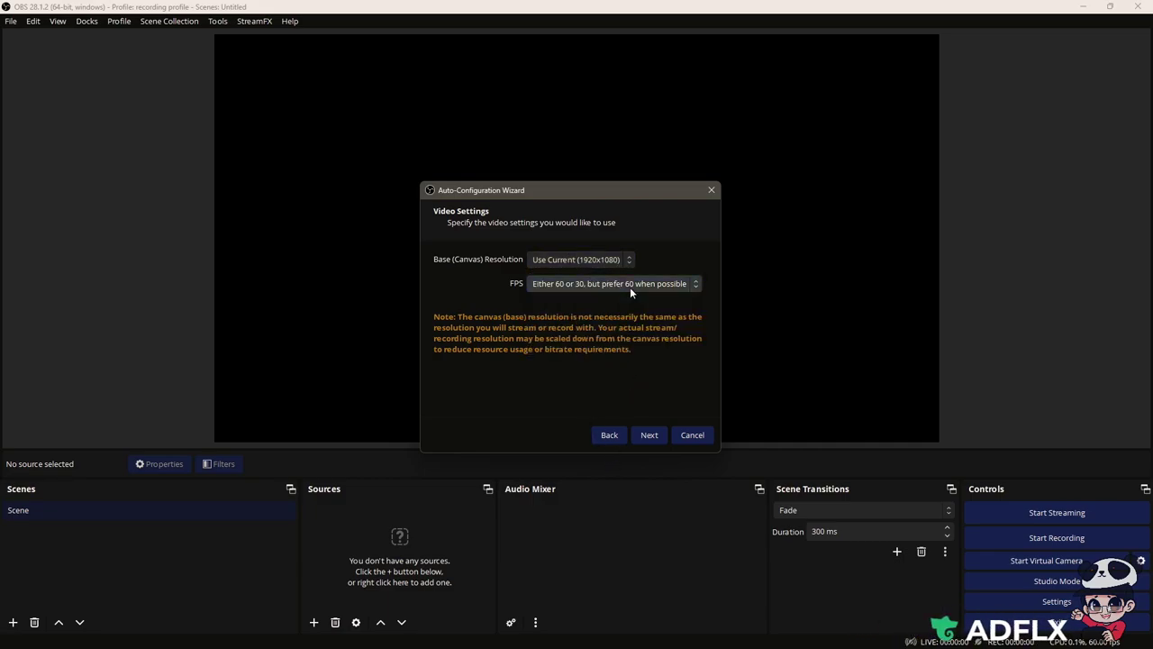
left_click(650, 435)
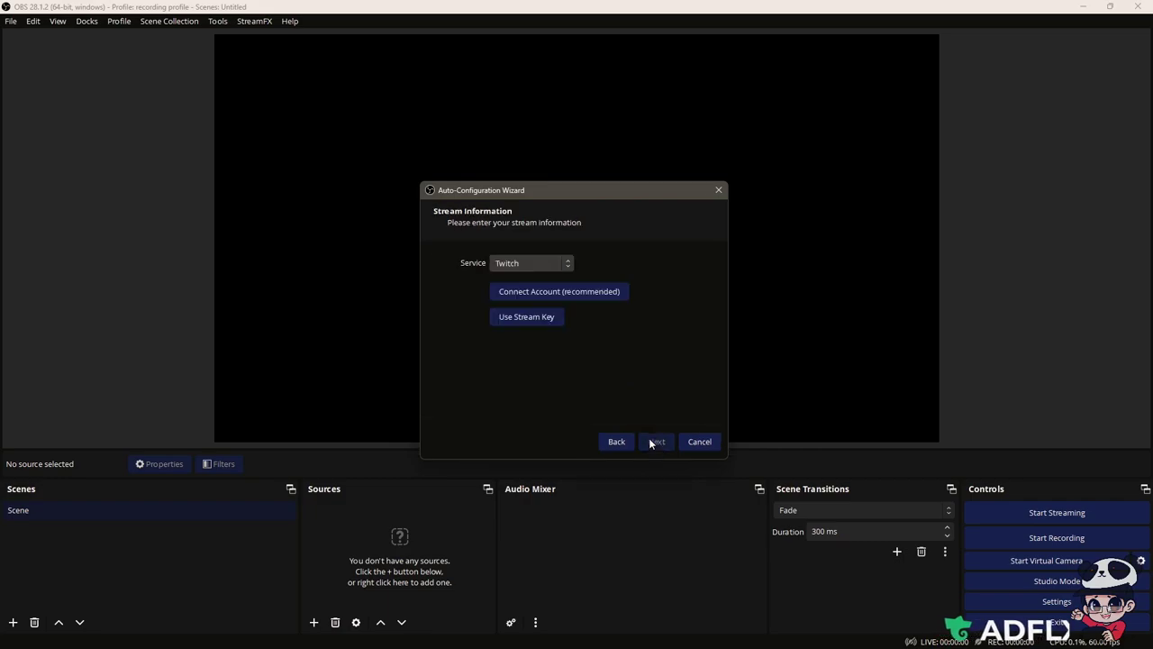
Set the streaming service to YouTube - RTMPS and connect the YouTube account instead of using a stream key.
left_click(542, 258)
left_click(544, 303)
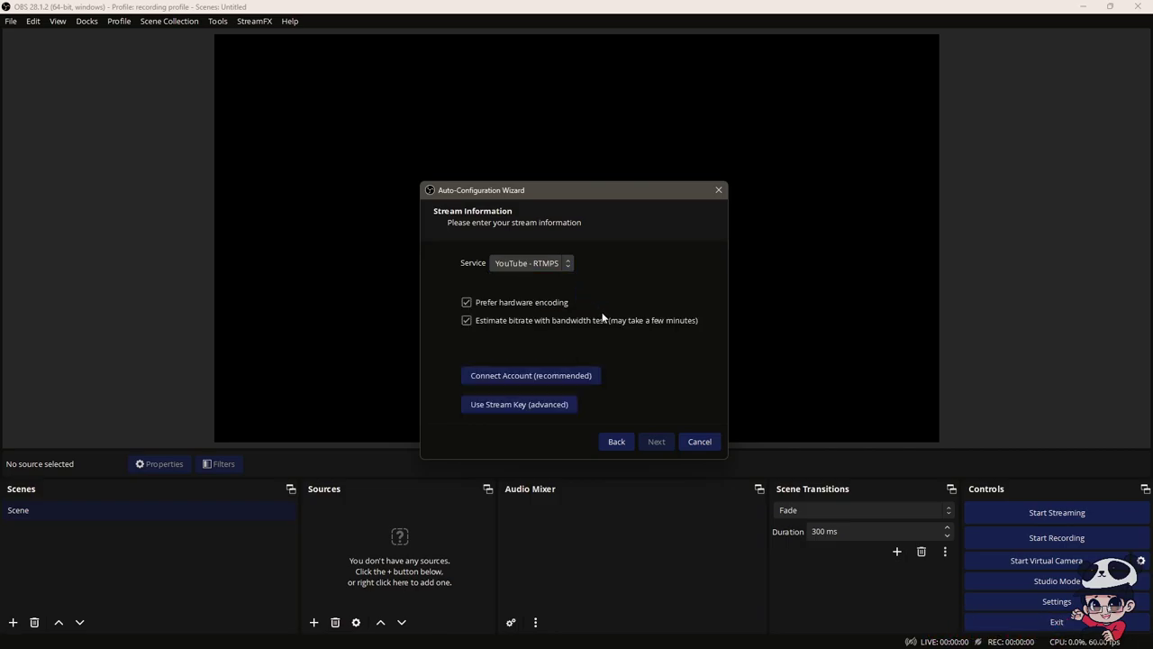
left_click(542, 411)
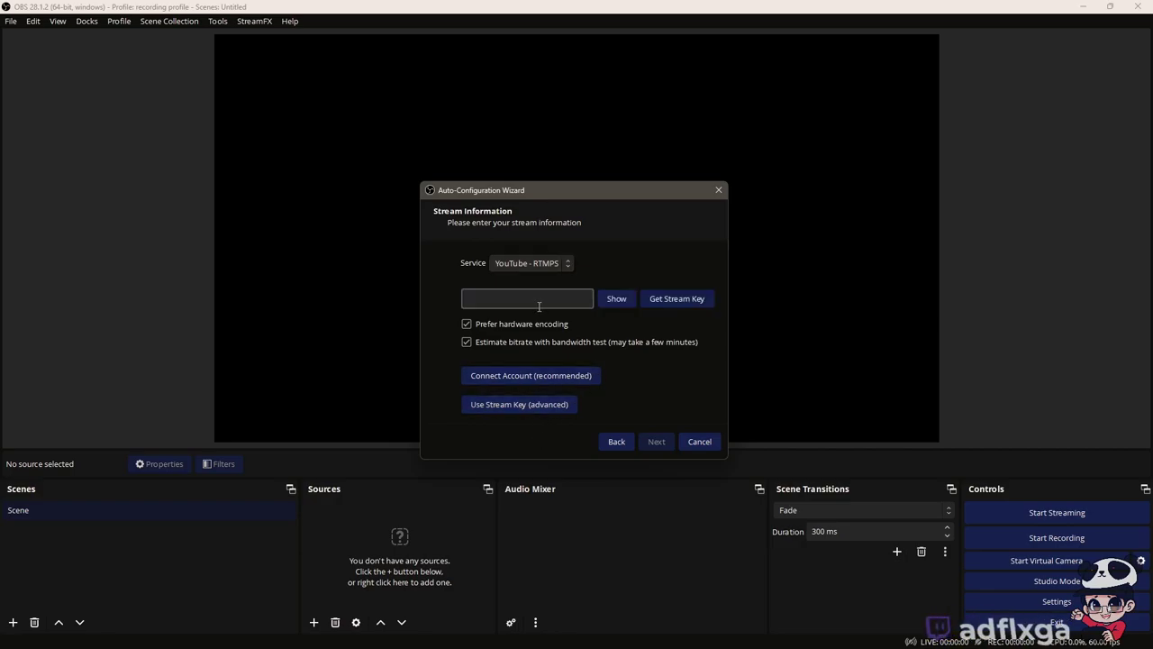
left_click(580, 386)
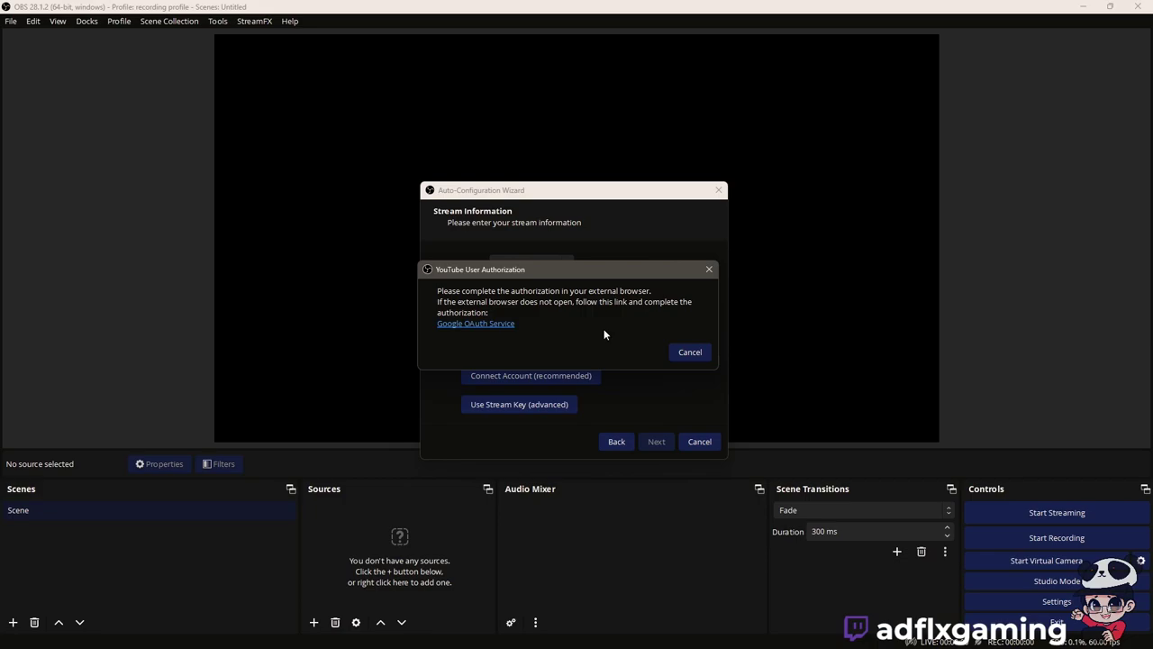
left_click(690, 351)
left_click(559, 379)
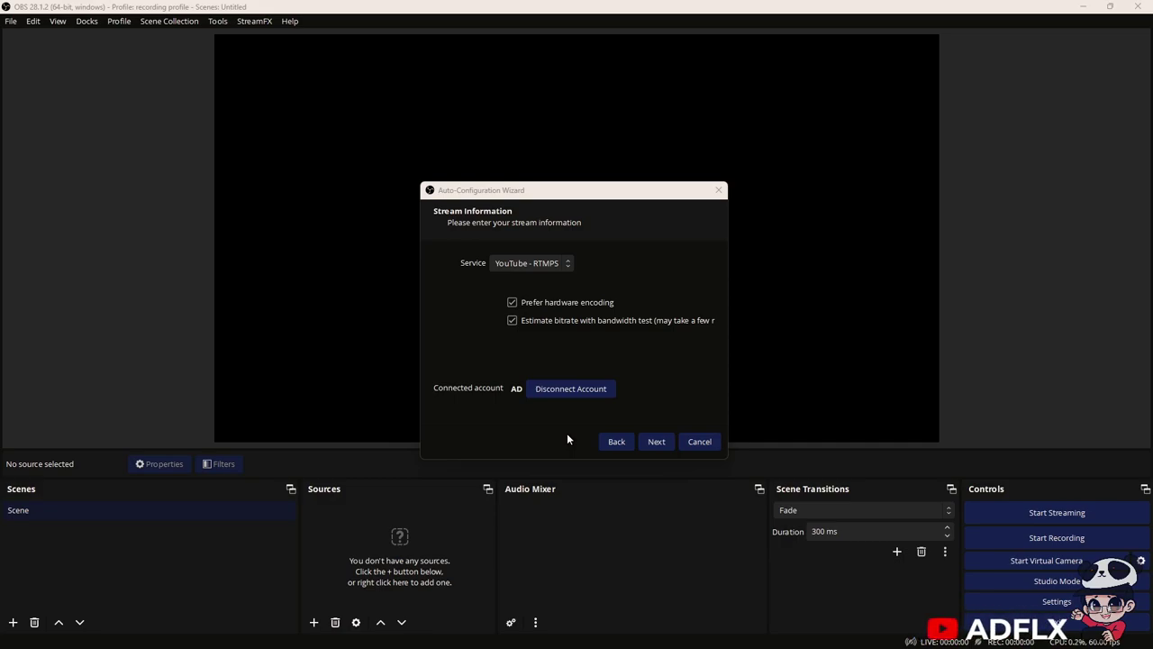
Run the wizard's configuration test and apply the recommended settings.
left_click(664, 440)
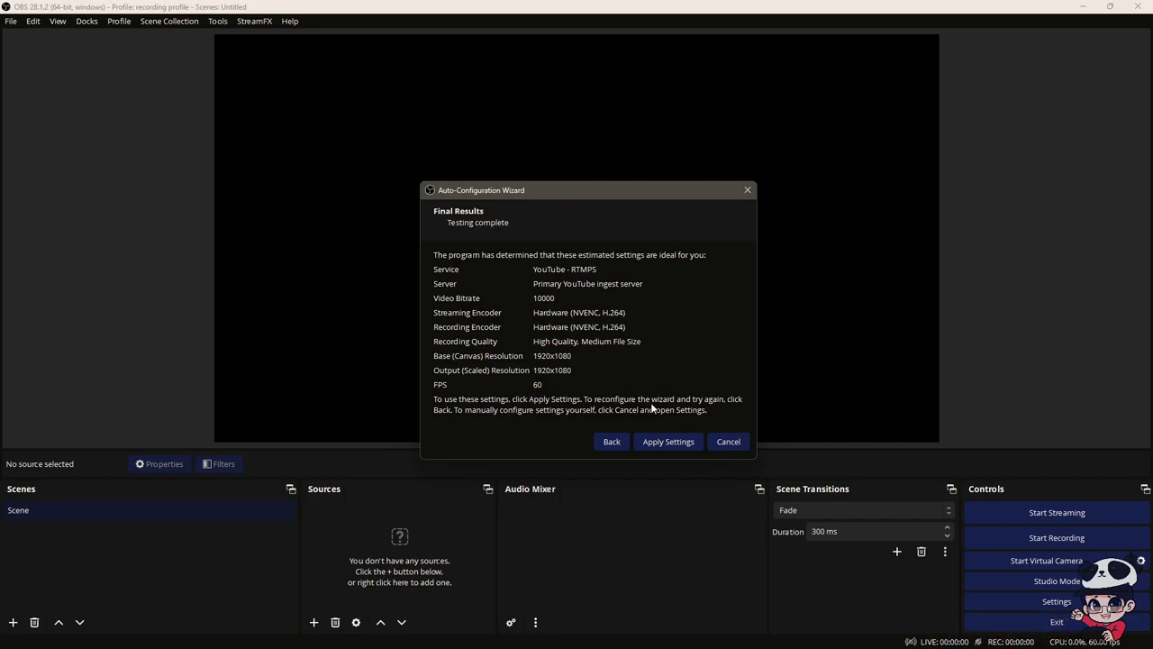
left_click(668, 441)
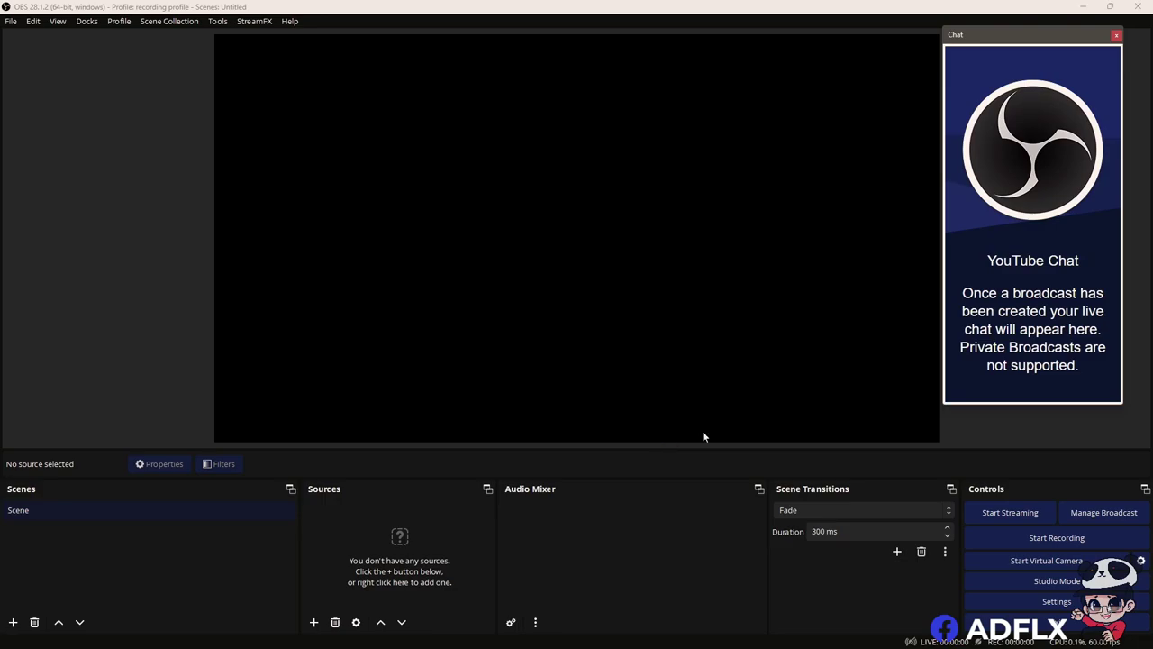
Dock the floating YouTube Chat window into the main window beside the preview.
left_click_drag(985, 46, 114, 57)
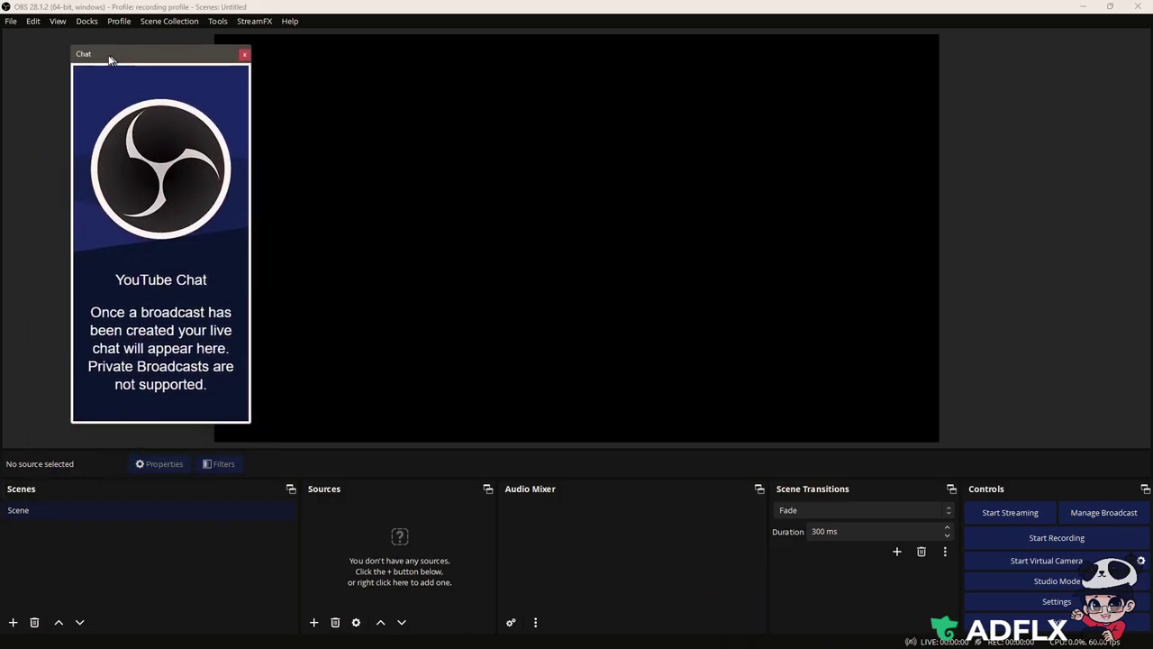
double_click(113, 54)
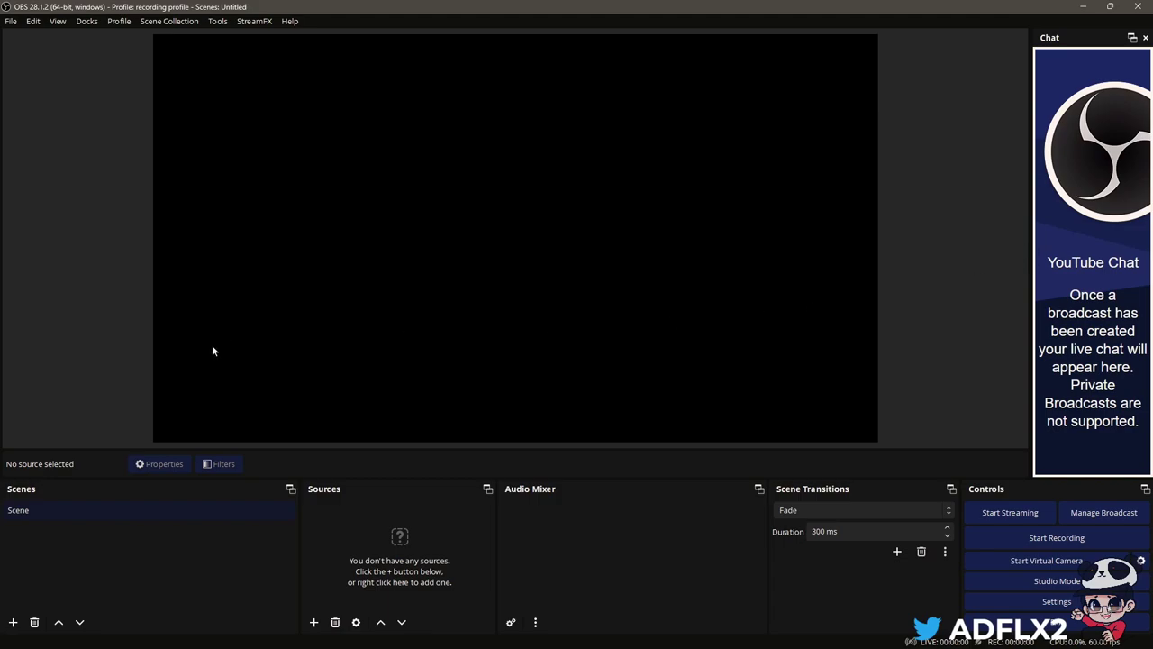
key("F2")
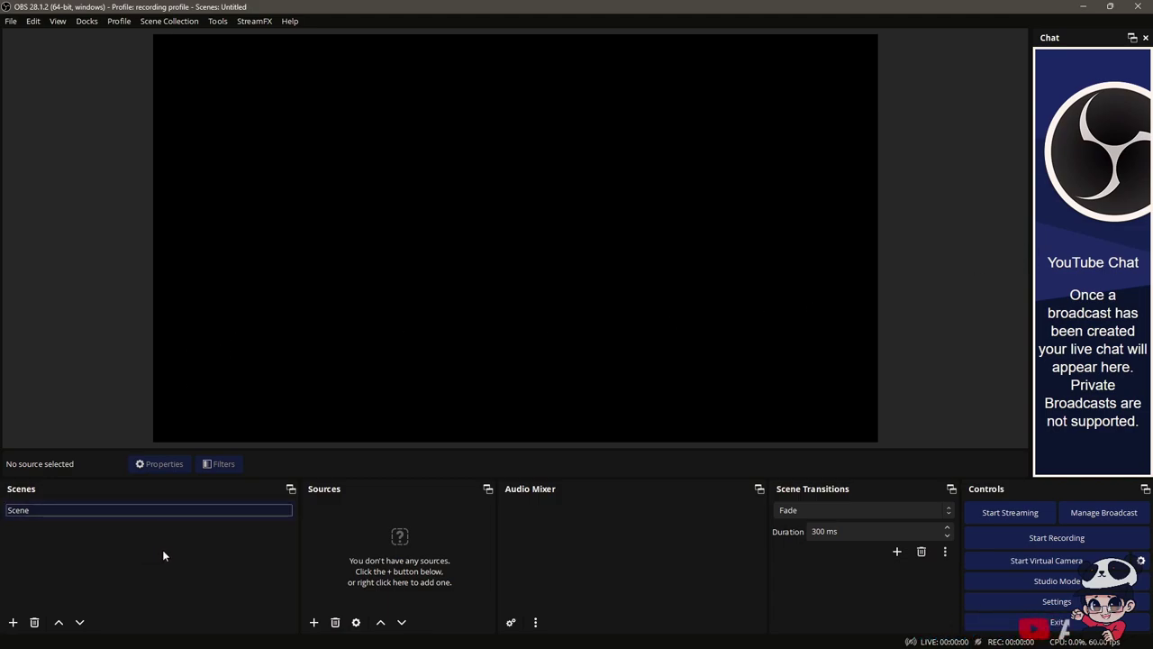
key("Escape")
Open the program settings and examine the streaming service, server and connected account.
left_click(11, 21)
left_click(28, 84)
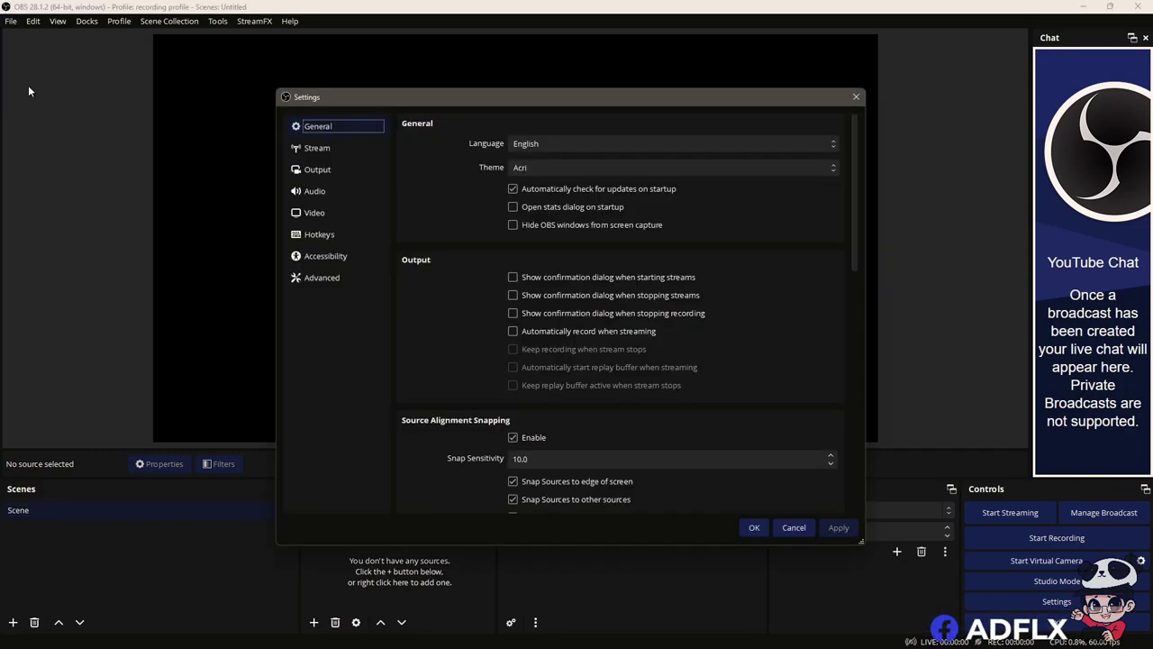
left_click(314, 149)
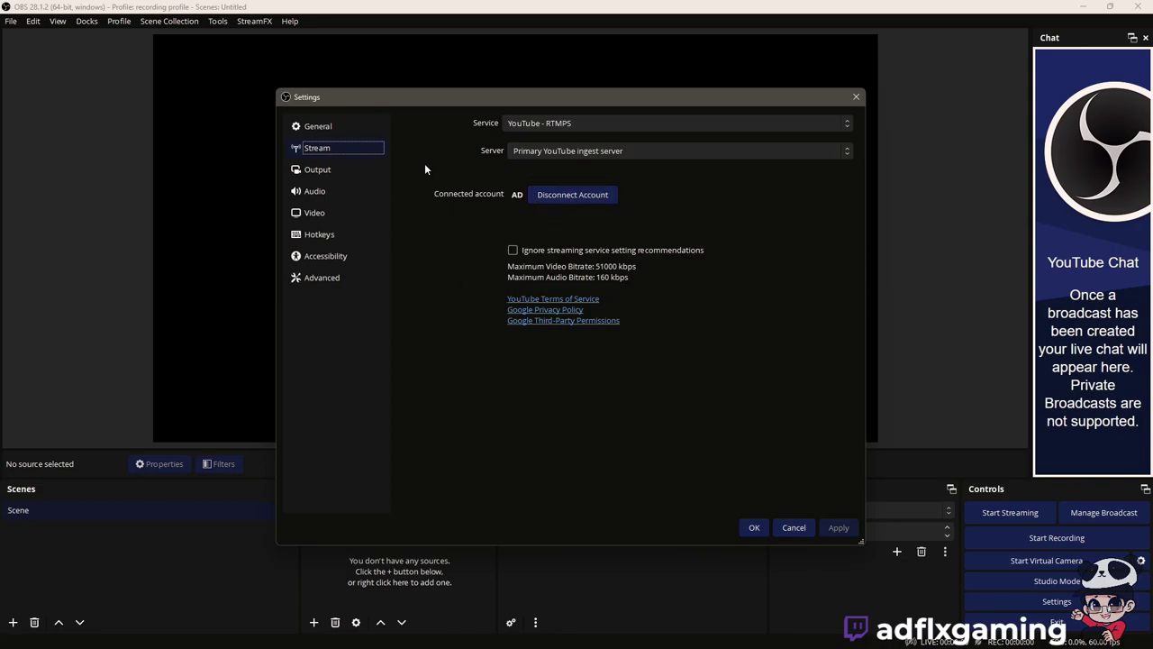
Examine the streaming output settings: video bitrate, audio bitrate, encoder and the available encoder presets.
left_click(317, 171)
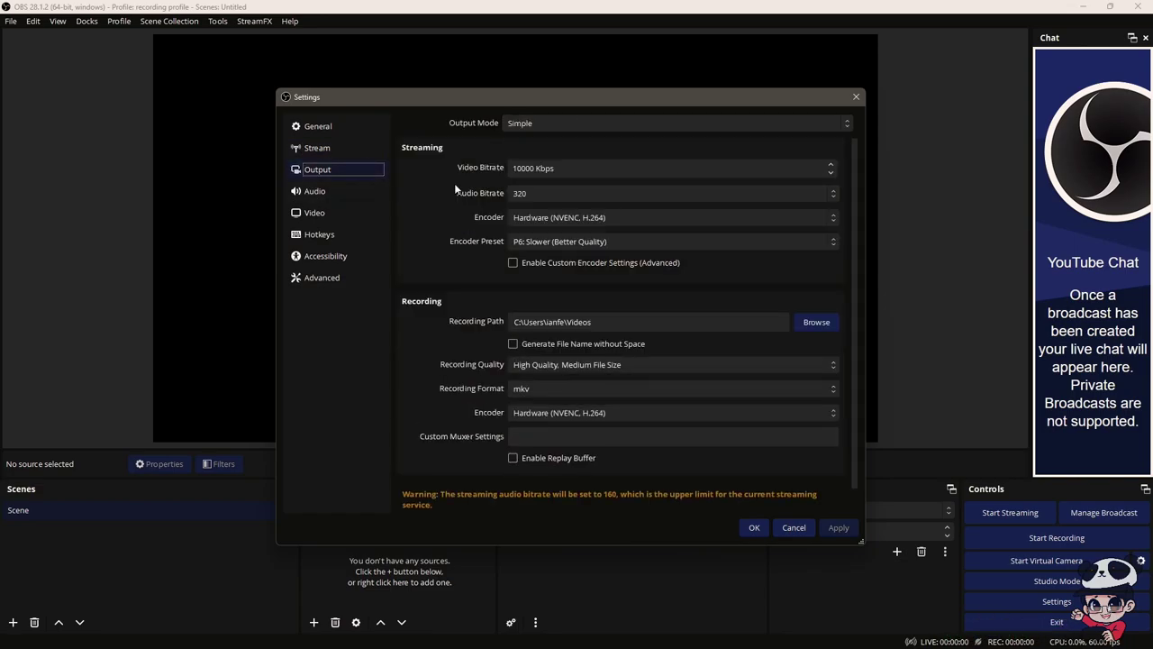
left_click(542, 173)
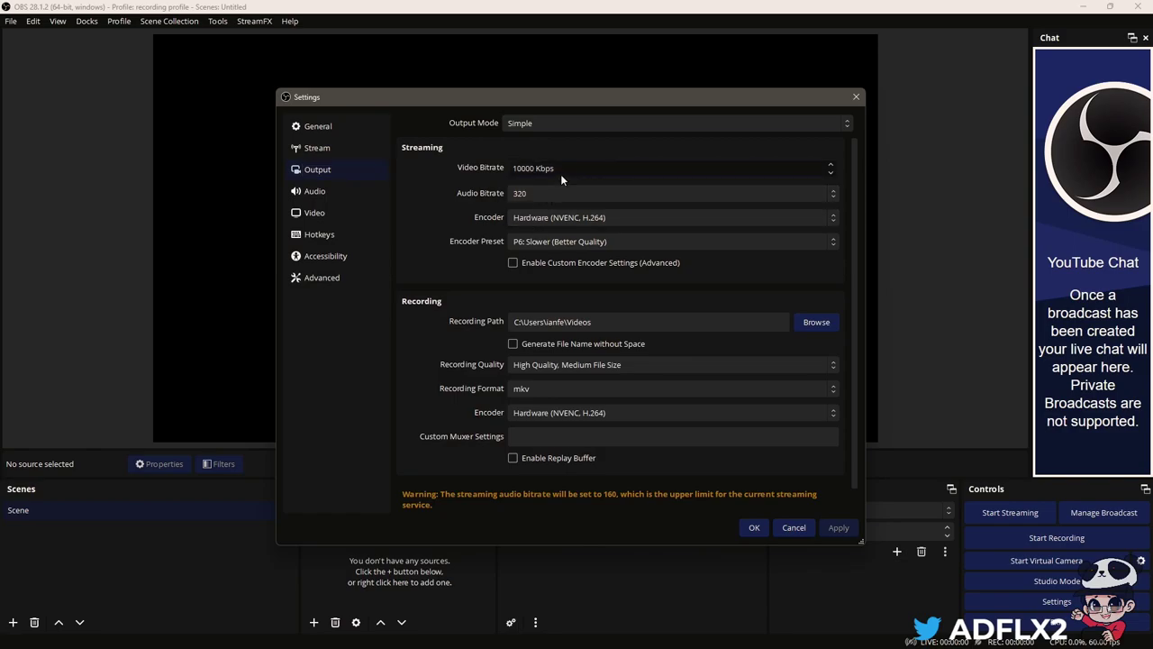
left_click(542, 194)
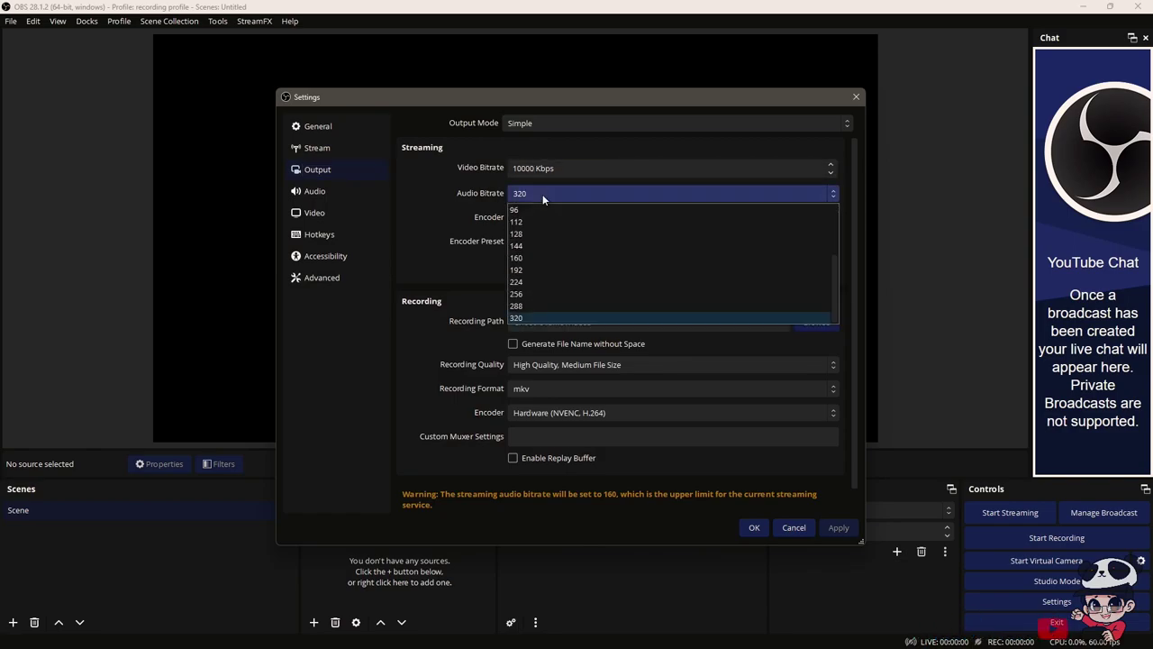
left_click(543, 193)
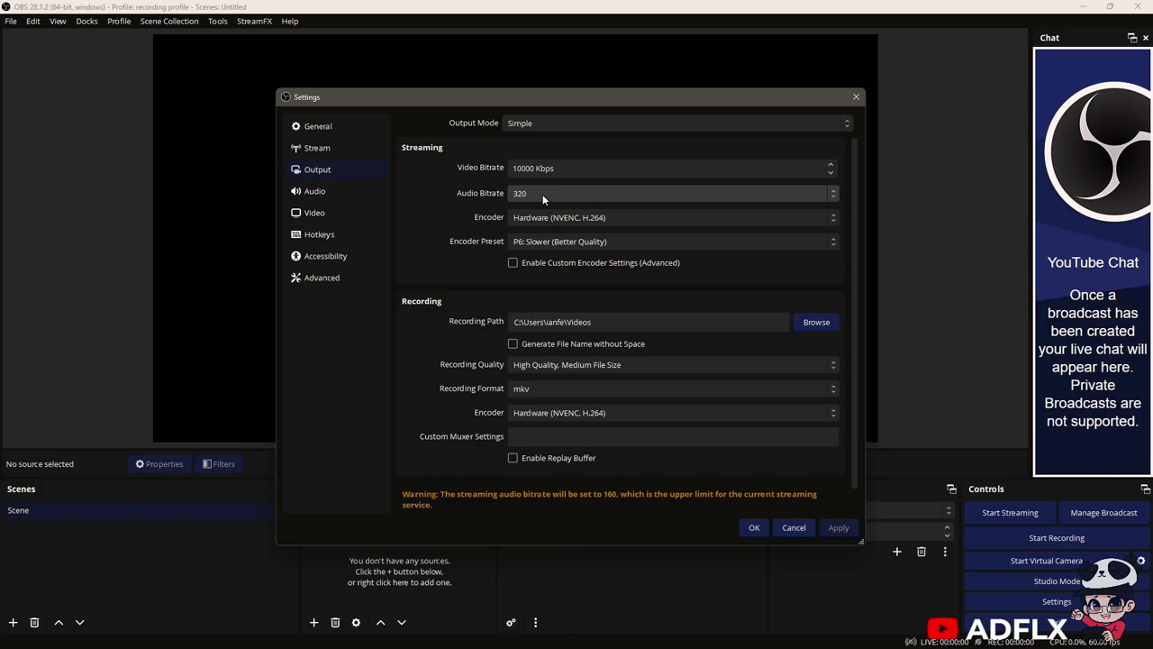
left_click(542, 194)
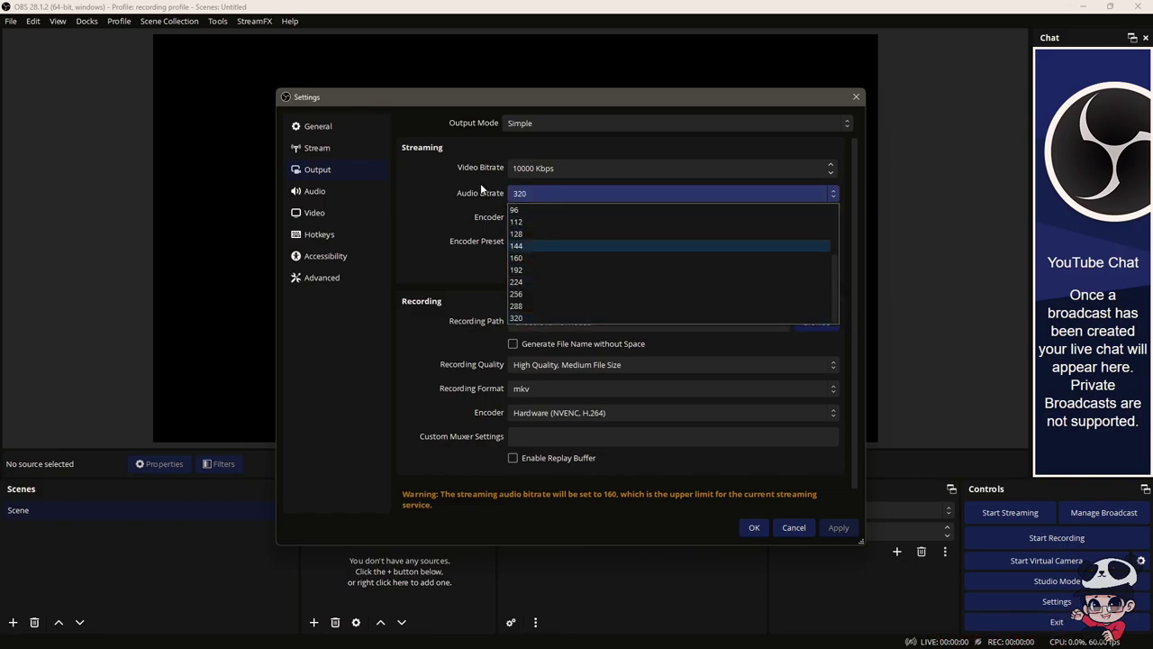
left_click(482, 189)
left_click(538, 217)
left_click(539, 218)
left_click(539, 218)
left_click(540, 218)
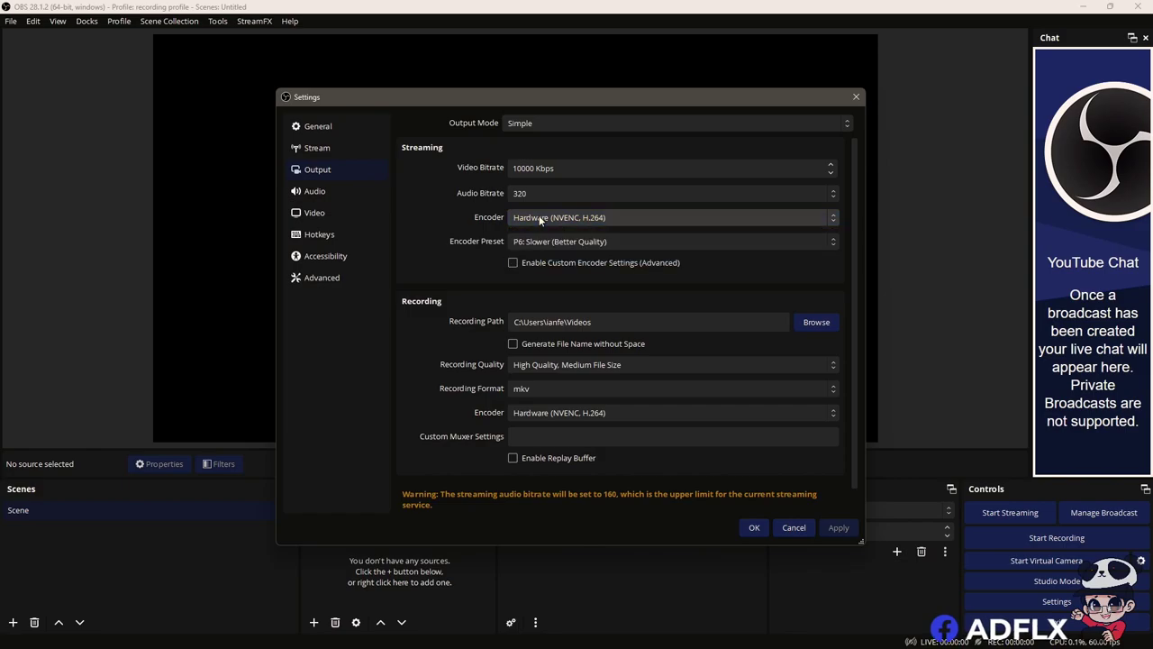
left_click(542, 244)
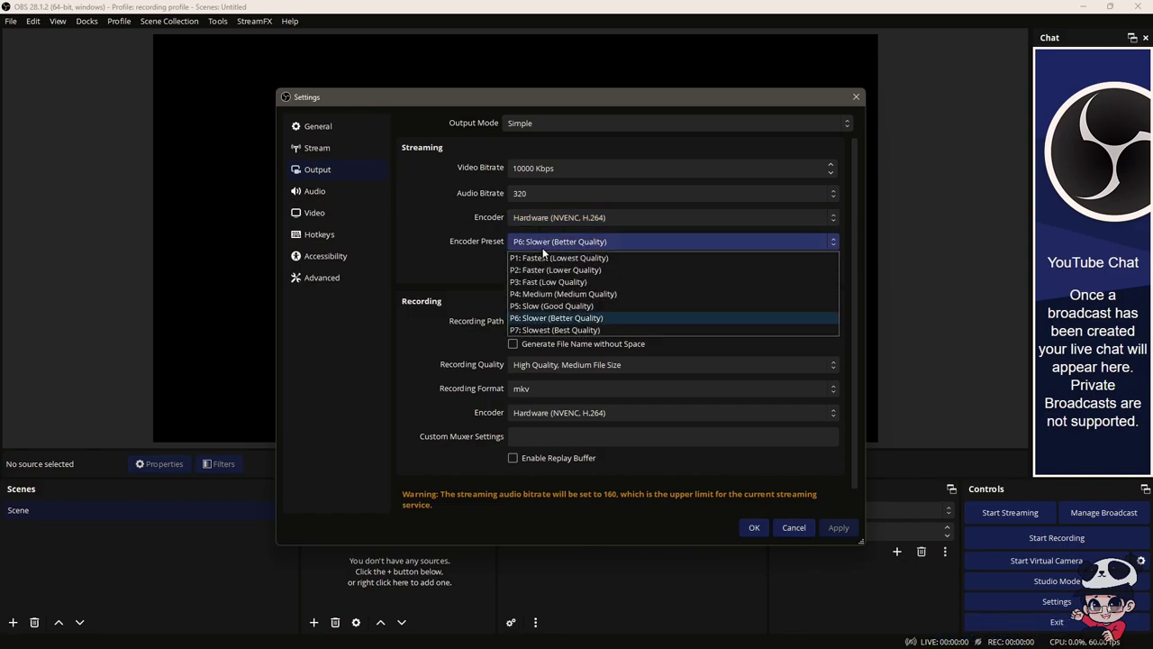
left_click(543, 252)
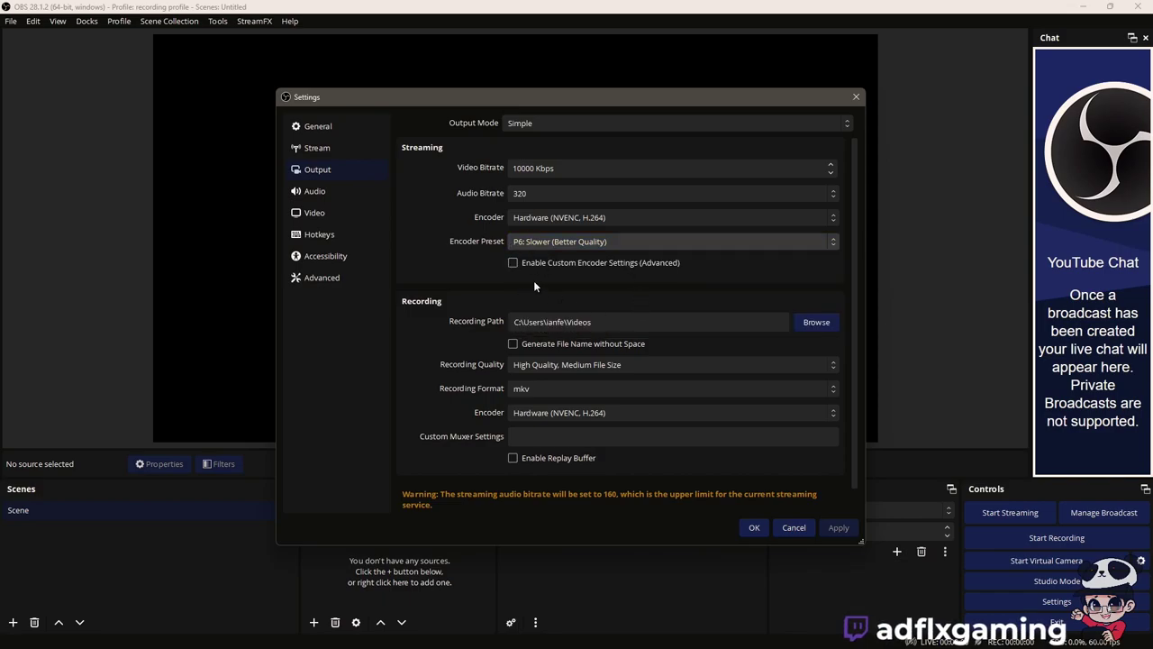
Examine the audio device settings and the video settings, including the output (scaled) resolution choices.
left_click(326, 193)
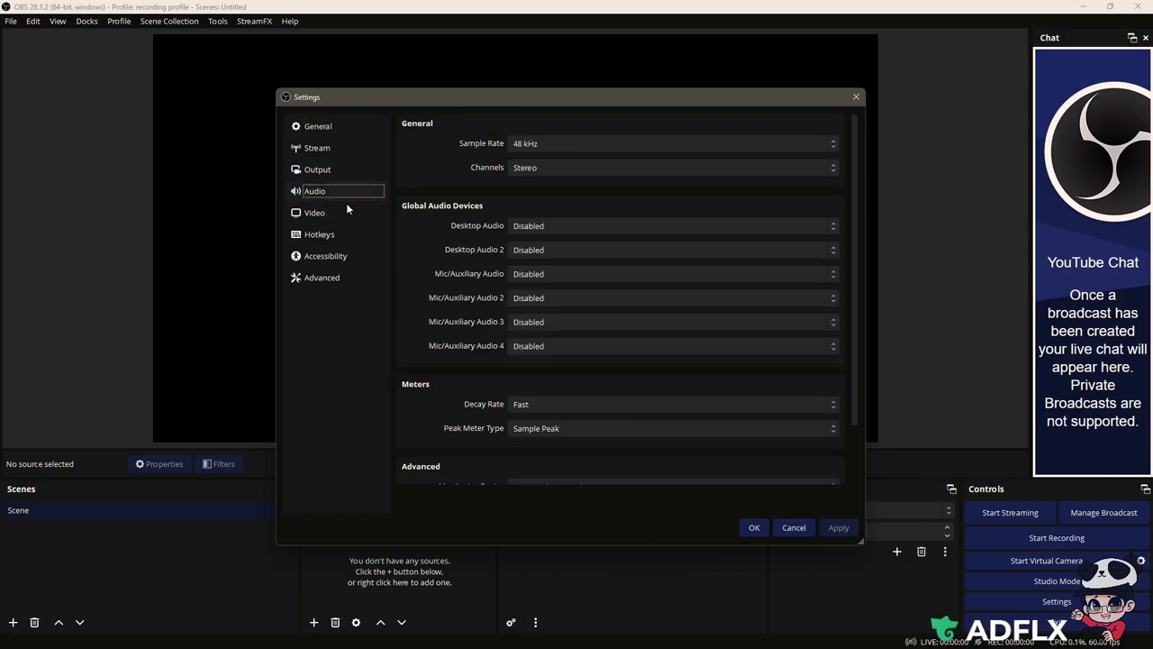
scroll(436, 273, "down", 3)
scroll(437, 273, "up", 3)
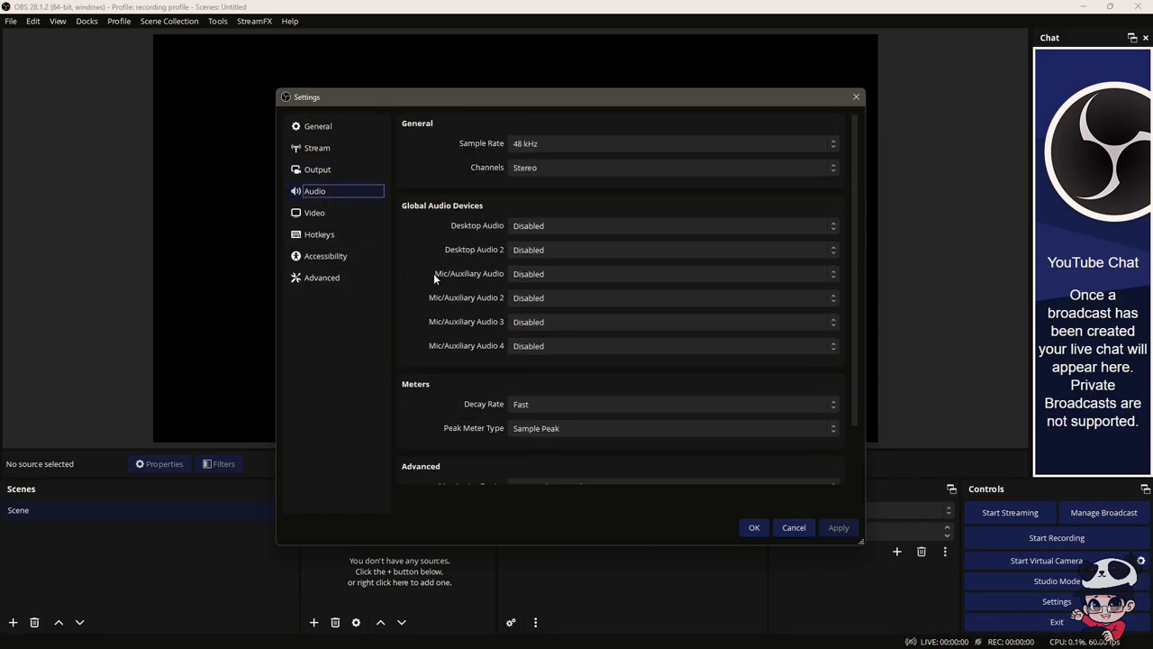
left_click(324, 212)
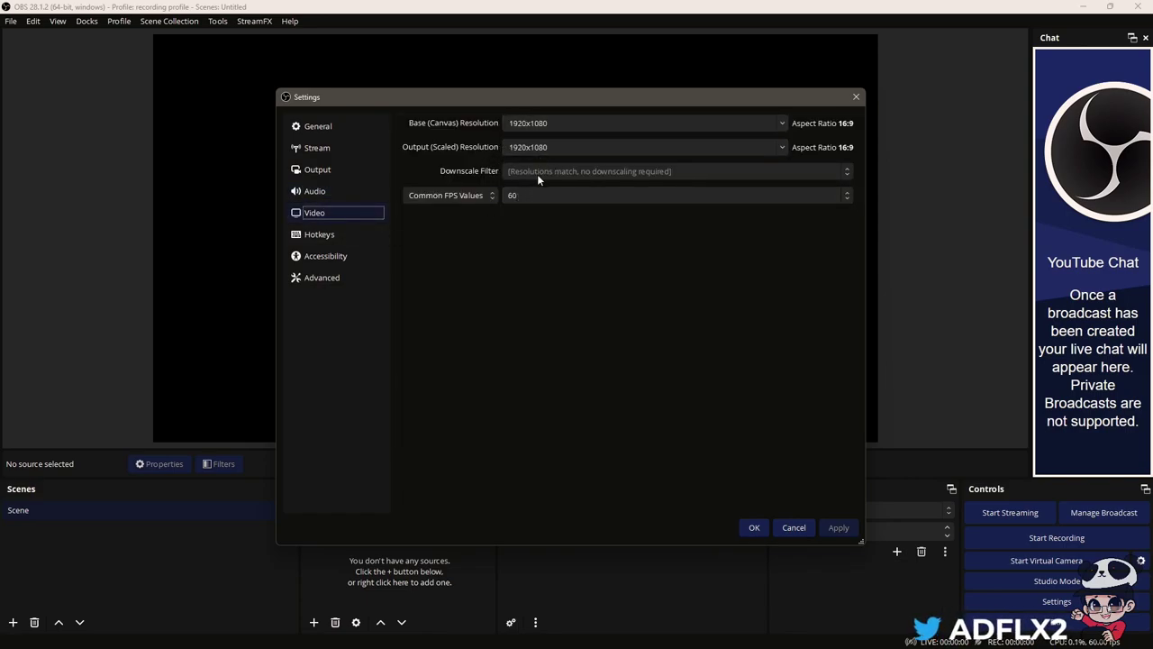
left_click(572, 147)
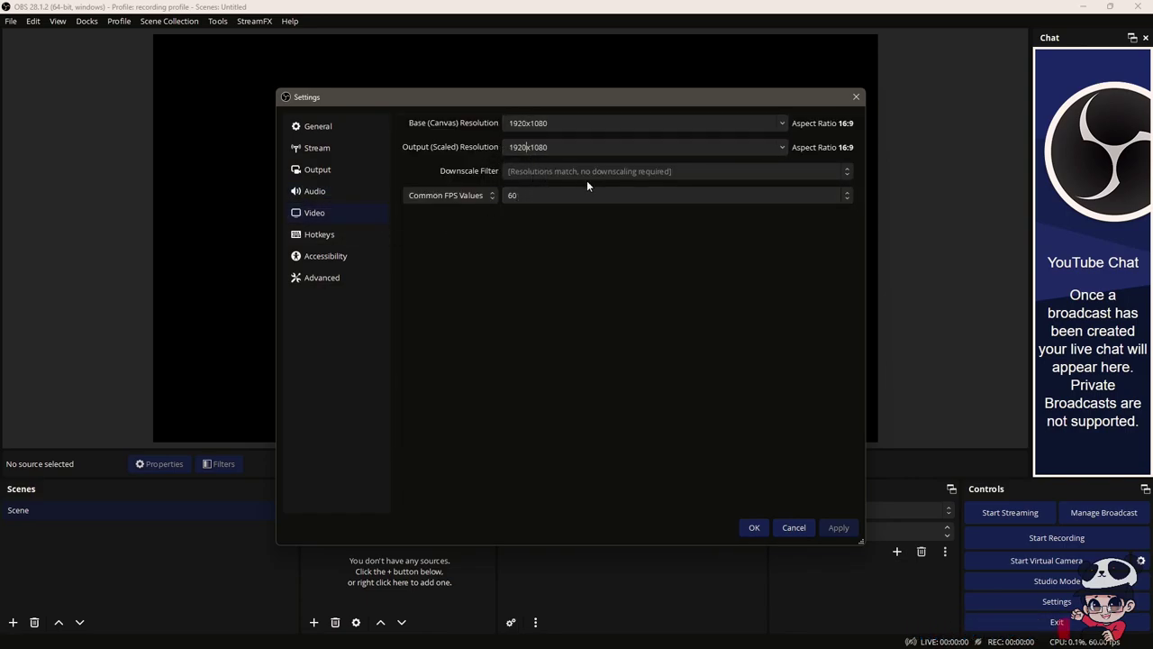
left_click(783, 142)
left_click(783, 142)
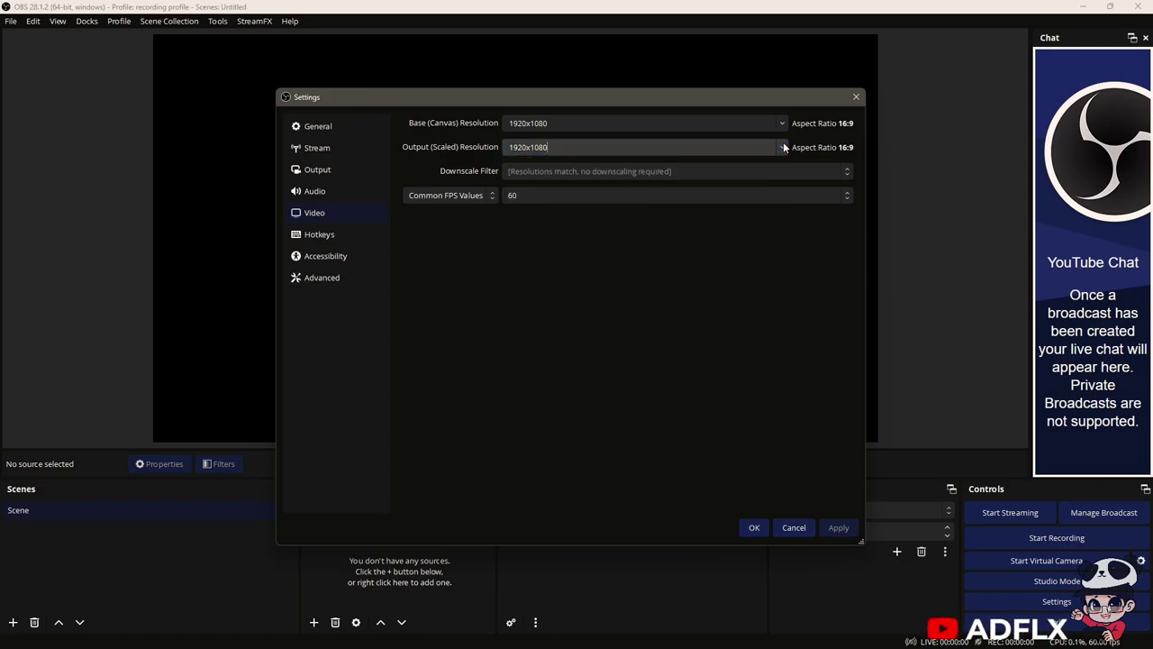
Examine the common FPS value choices in the video settings and the hotkey assignments for streaming and recording.
left_click(541, 199)
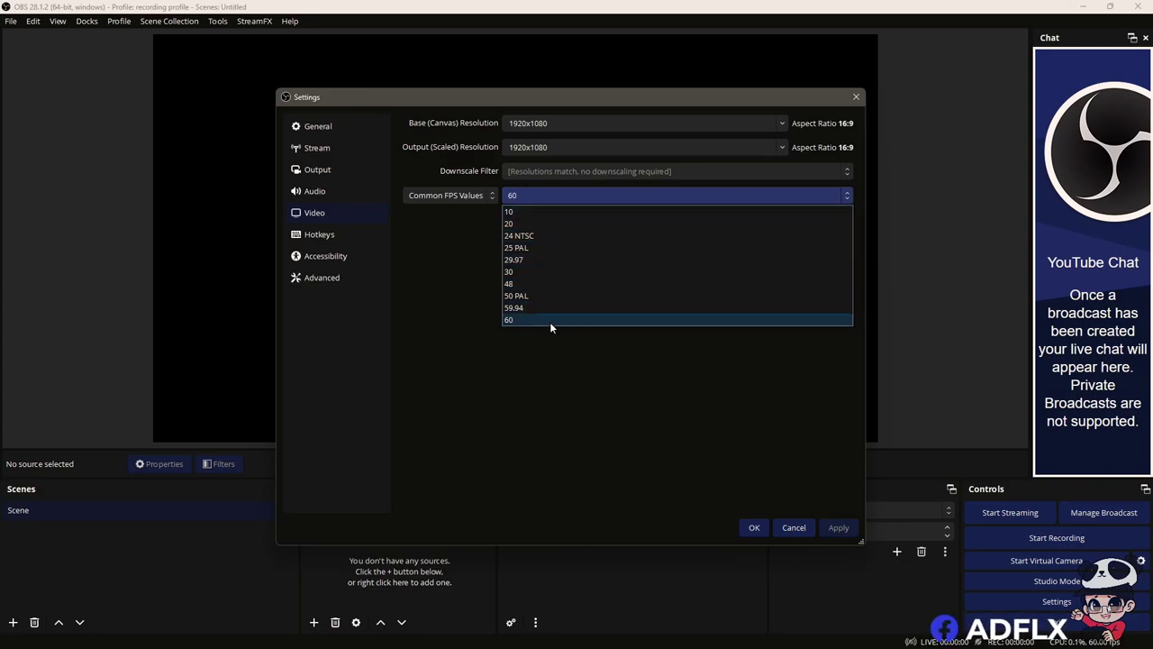
left_click(466, 323)
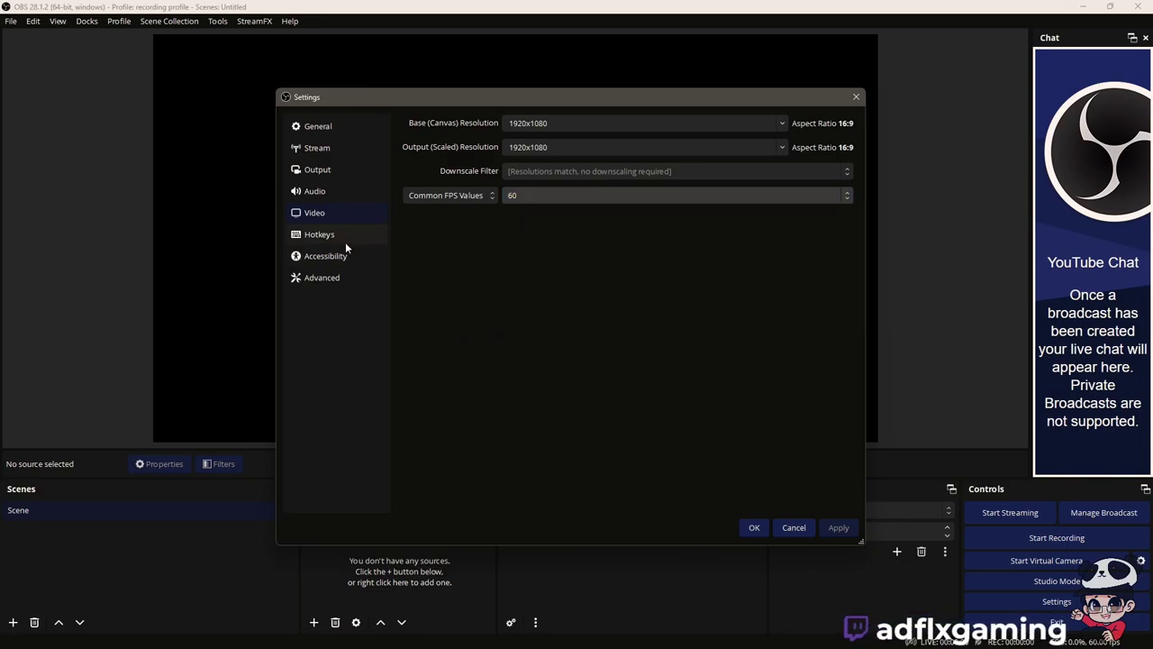
left_click(345, 238)
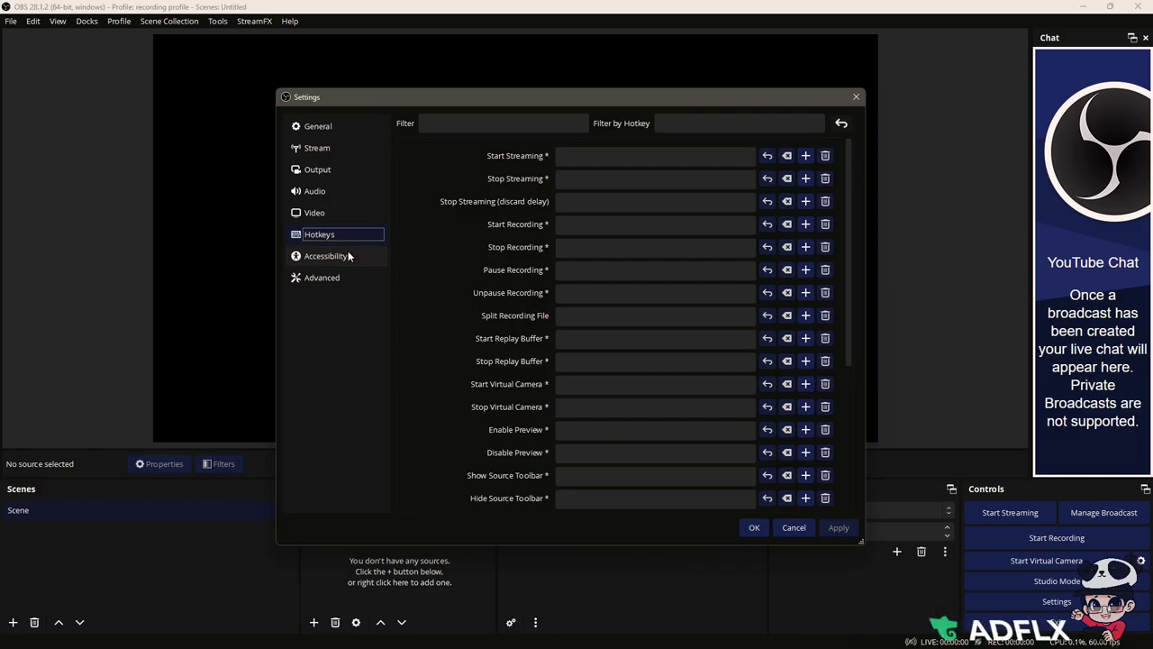
left_click(594, 155)
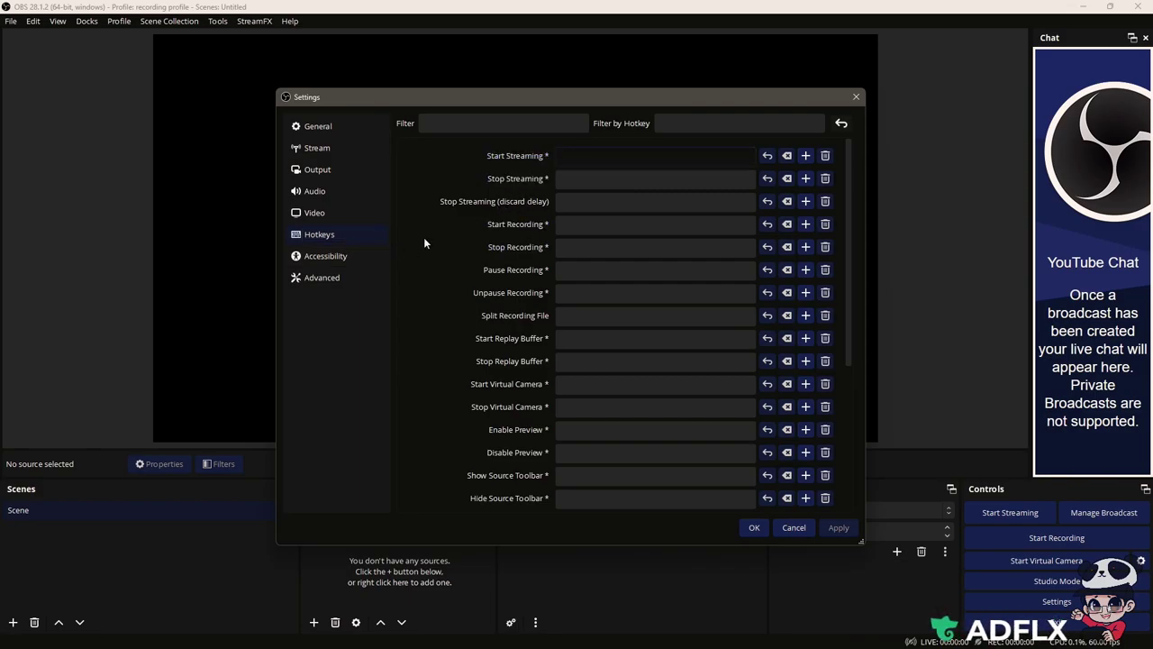
Examine the accessibility colours and the full list of advanced settings, and leave the settings without changing anything.
left_click(347, 259)
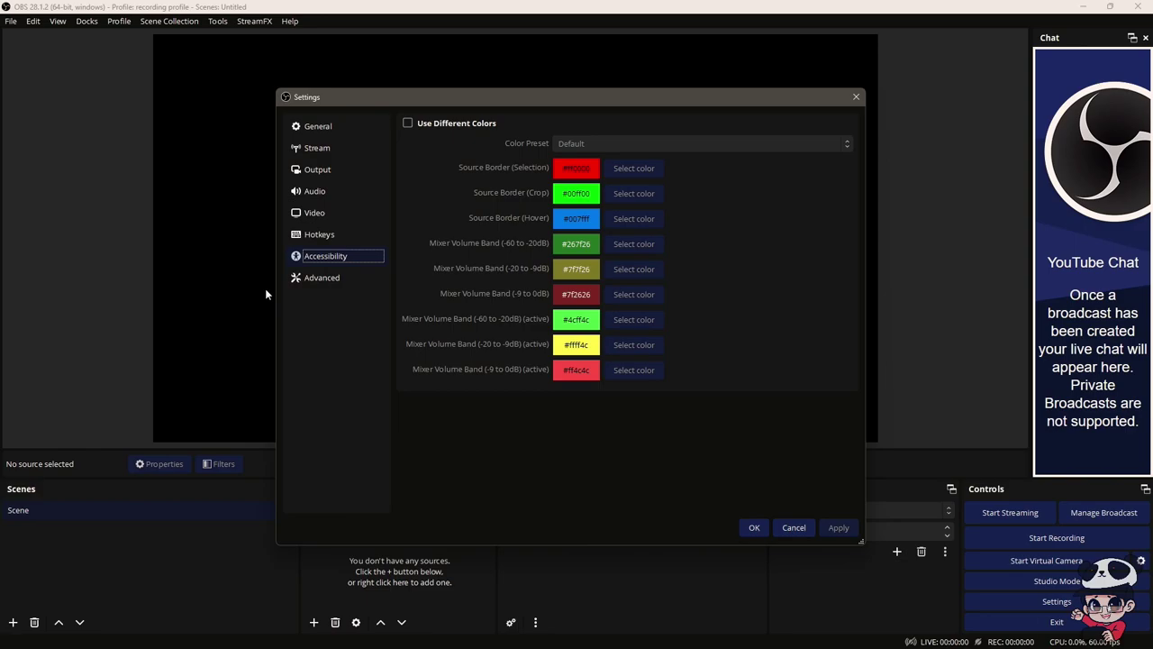
left_click(302, 280)
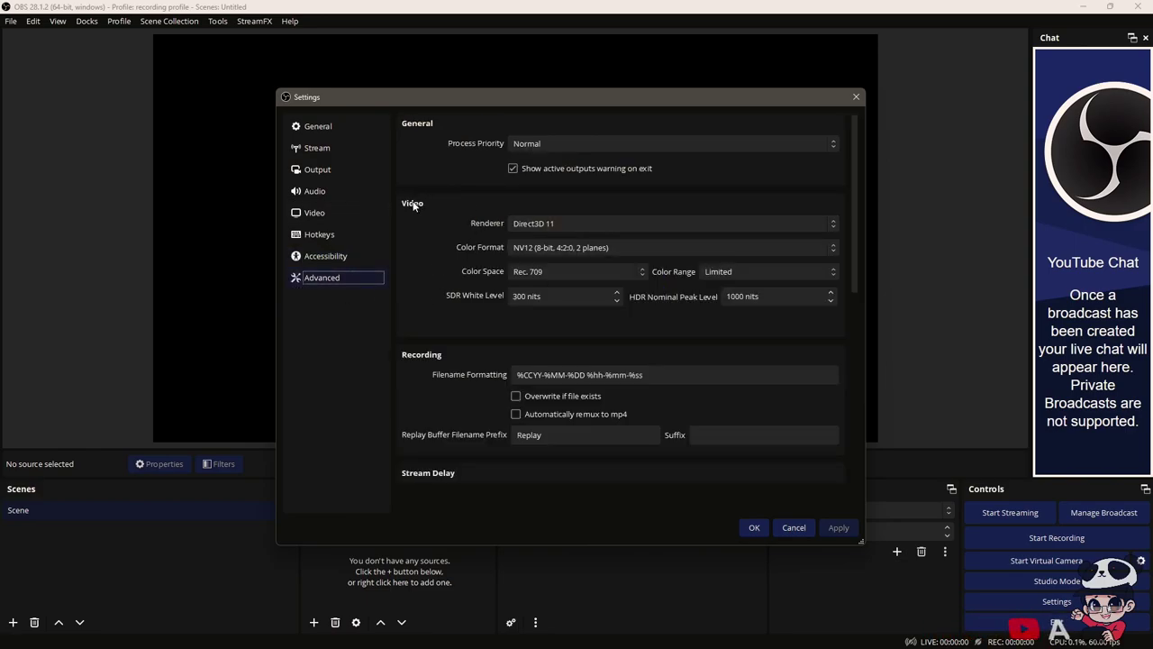
scroll(418, 234, "down", 2)
scroll(418, 237, "down", 4)
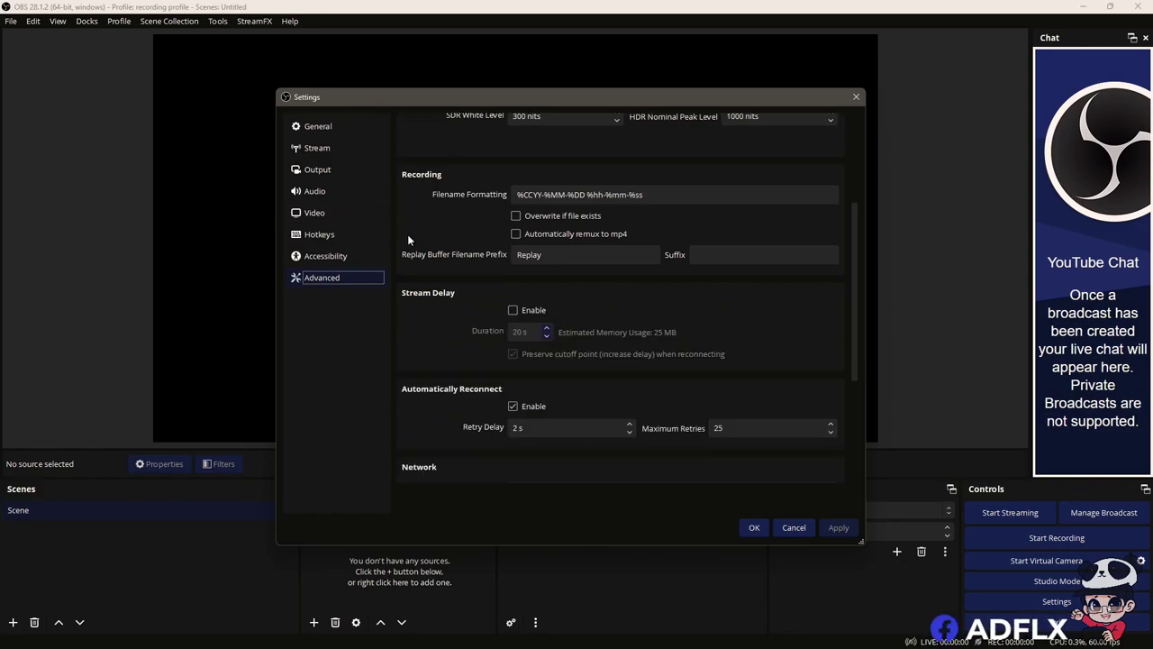
scroll(397, 244, "down", 1)
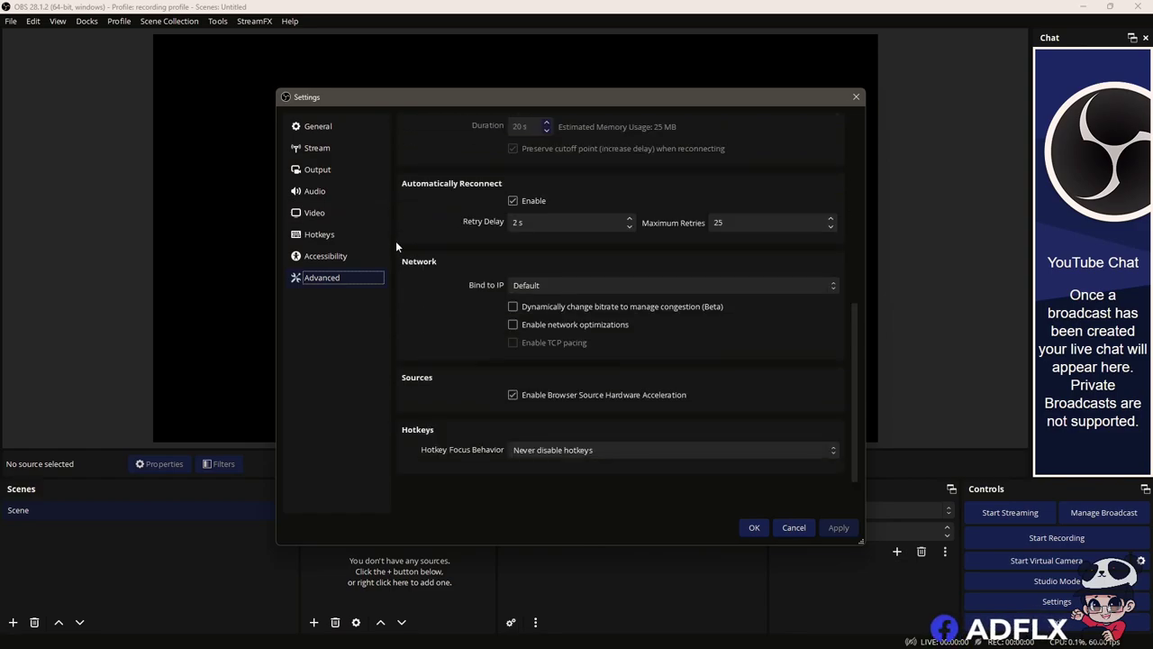
scroll(395, 241, "up", 7)
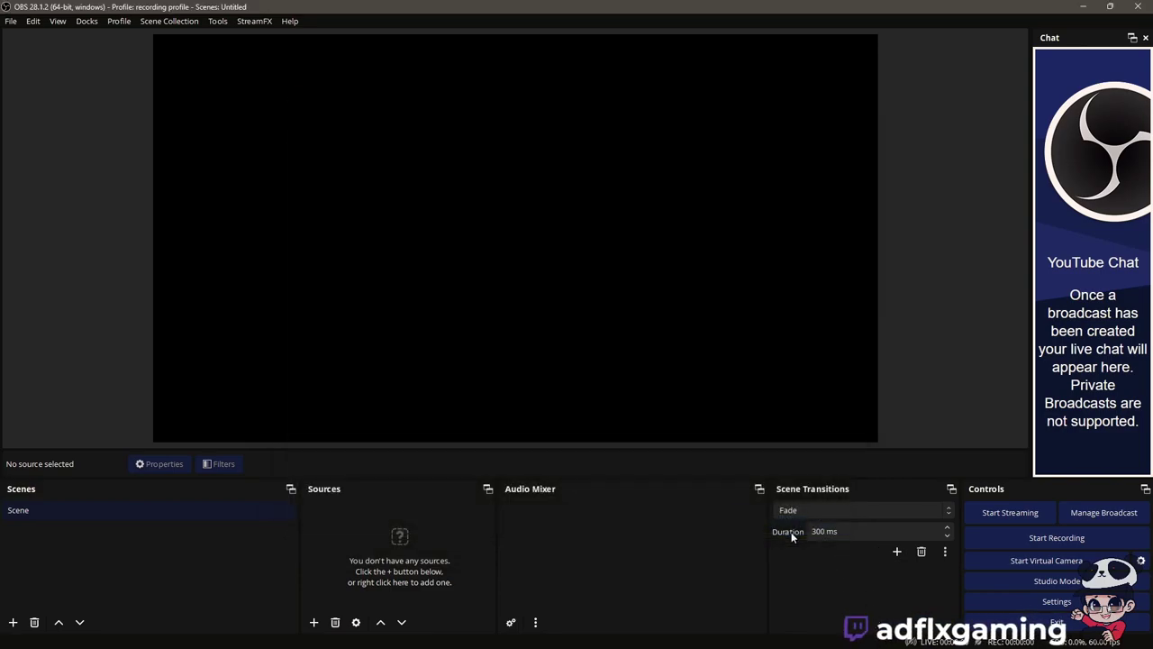
left_click(793, 528)
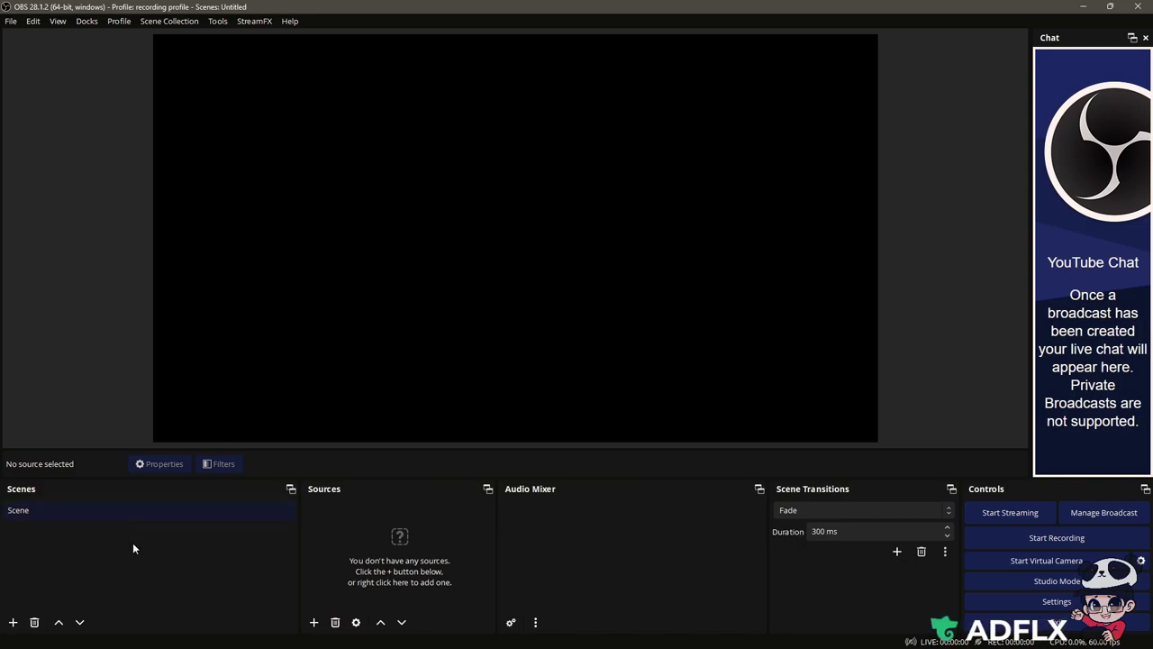
key("F2")
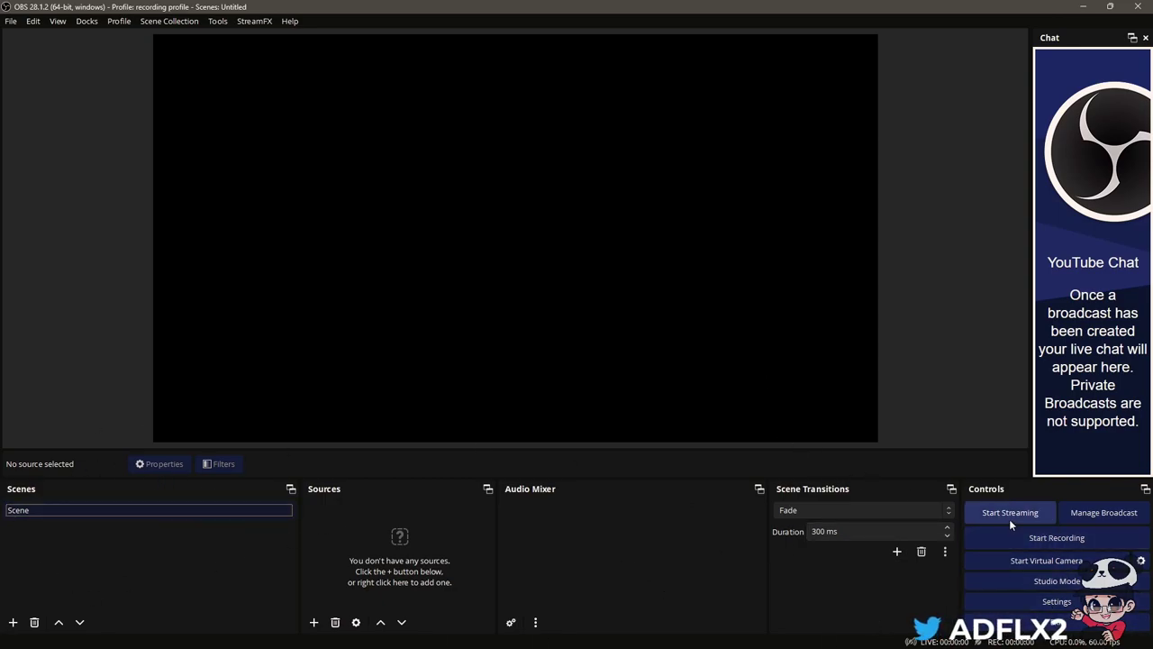
Open the YouTube broadcast setup for a new broadcast and check its category choices.
left_click(1103, 513)
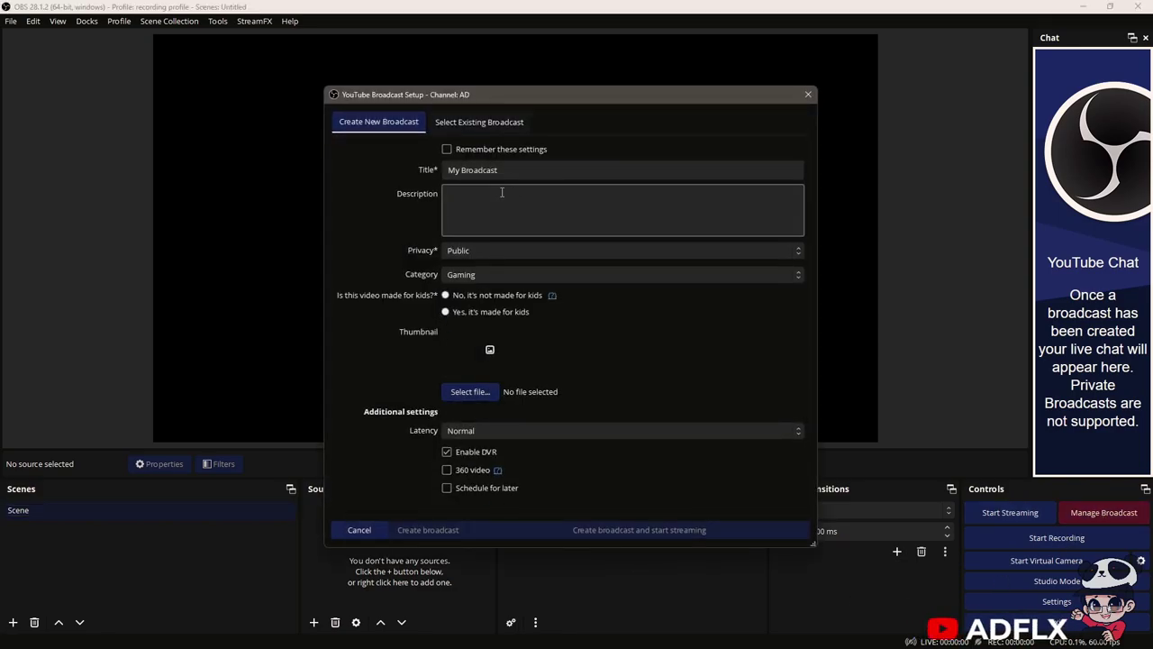
left_click(562, 274)
left_click(561, 274)
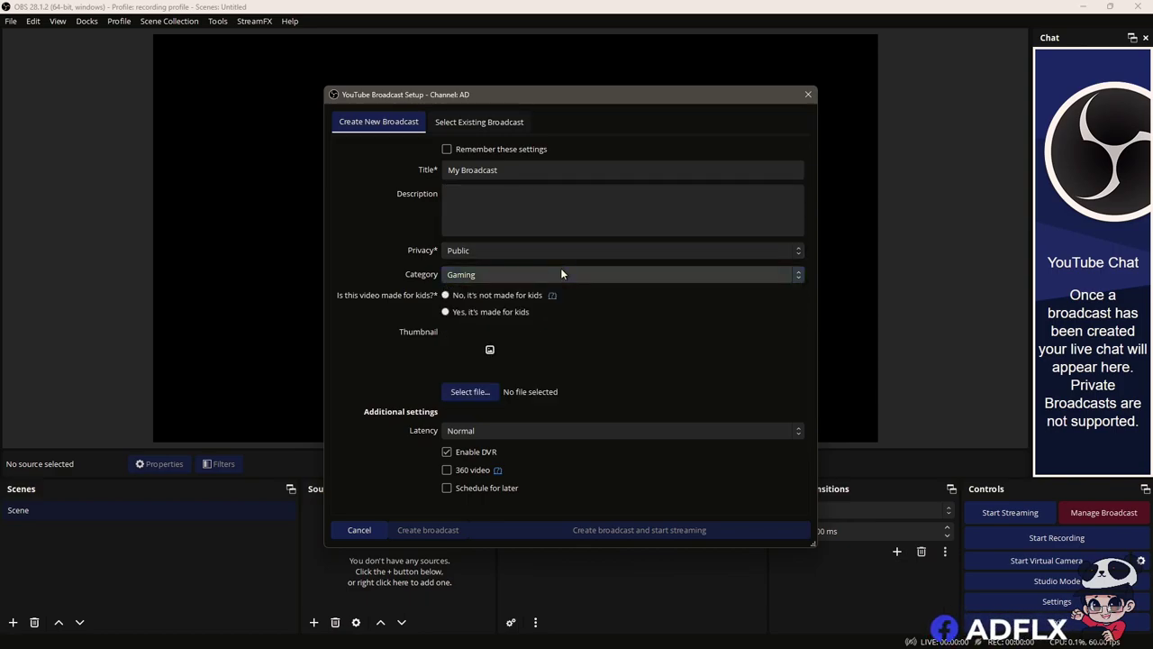
left_click(560, 274)
left_click(561, 273)
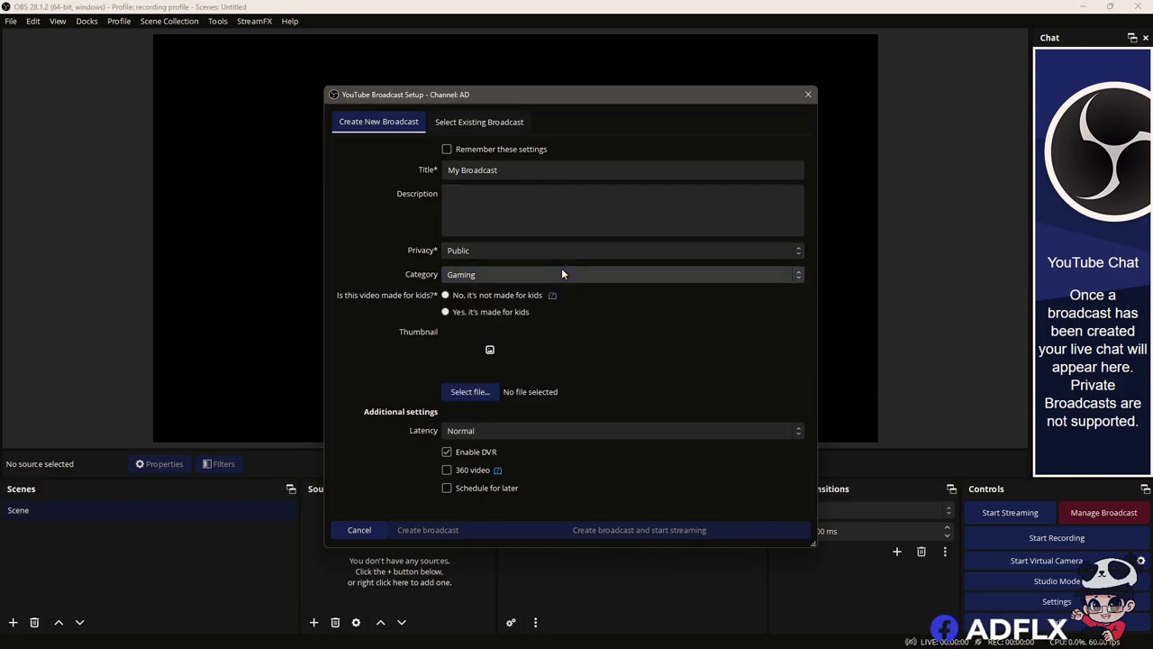
Fill in the placeholder text "dfdf" as the broadcast's description and "dfdfd" as its title.
left_click(493, 216)
type("dfdf")
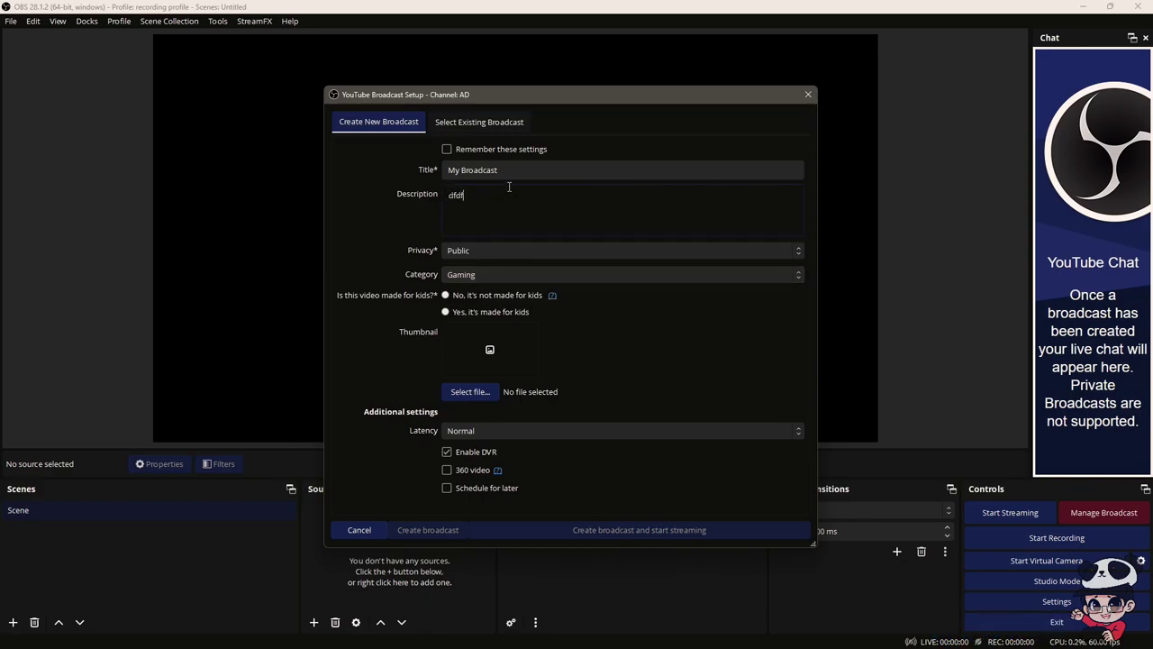
left_click(515, 171)
left_click_drag(448, 170, 499, 170)
type("dfdfd")
left_click(497, 199)
Replace the new broadcast's title with "my first stream".
left_click(494, 173)
key("ctrl+a")
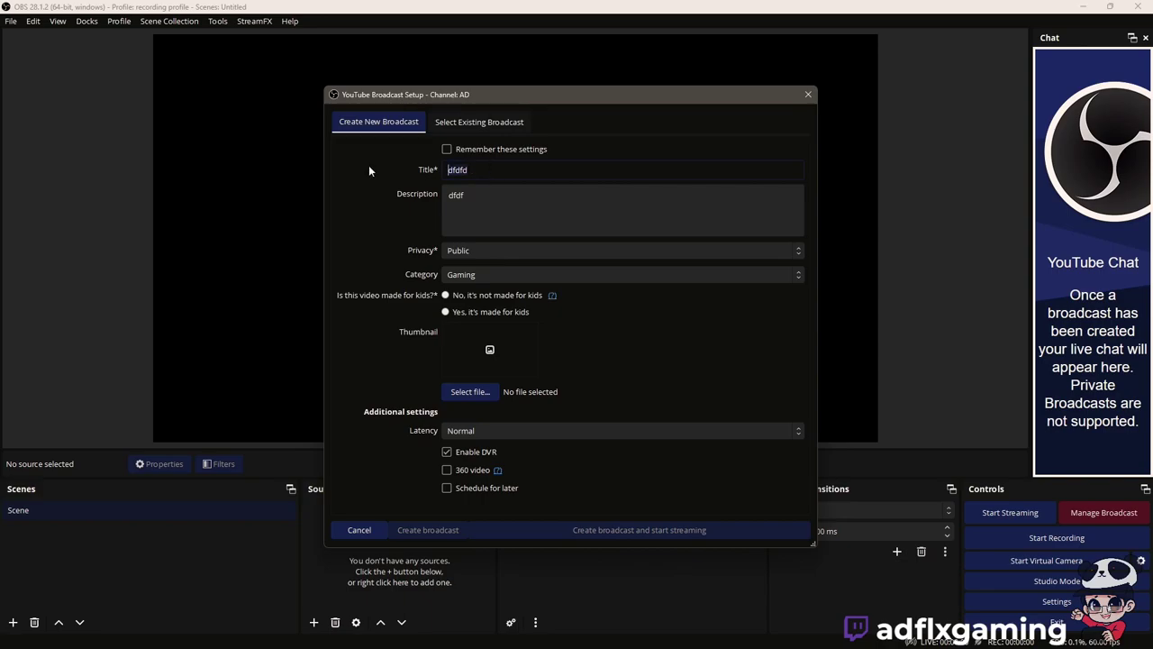
type("my fri")
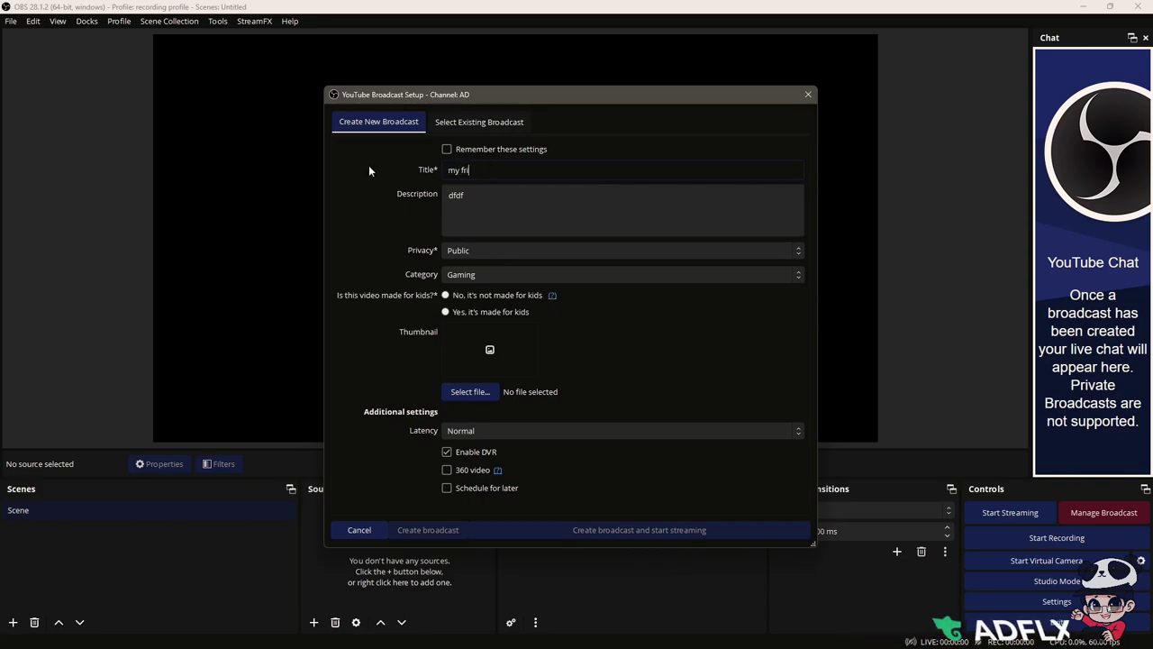
key("BackSpace")
key("BackSpace")
type("irs")
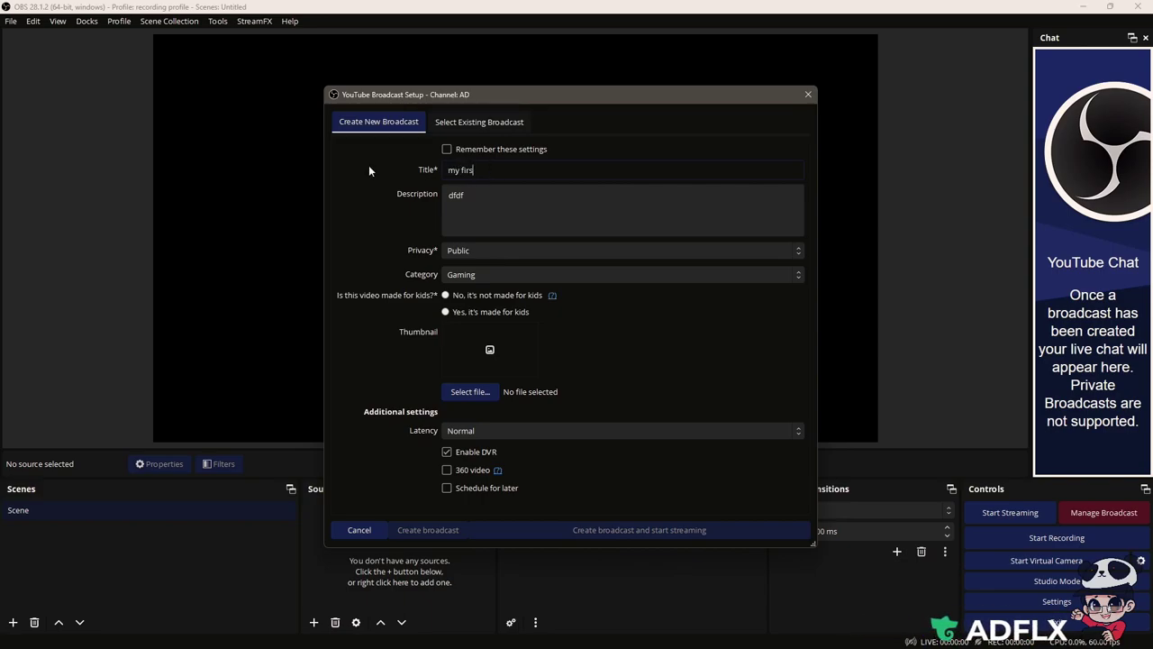
type("t stream")
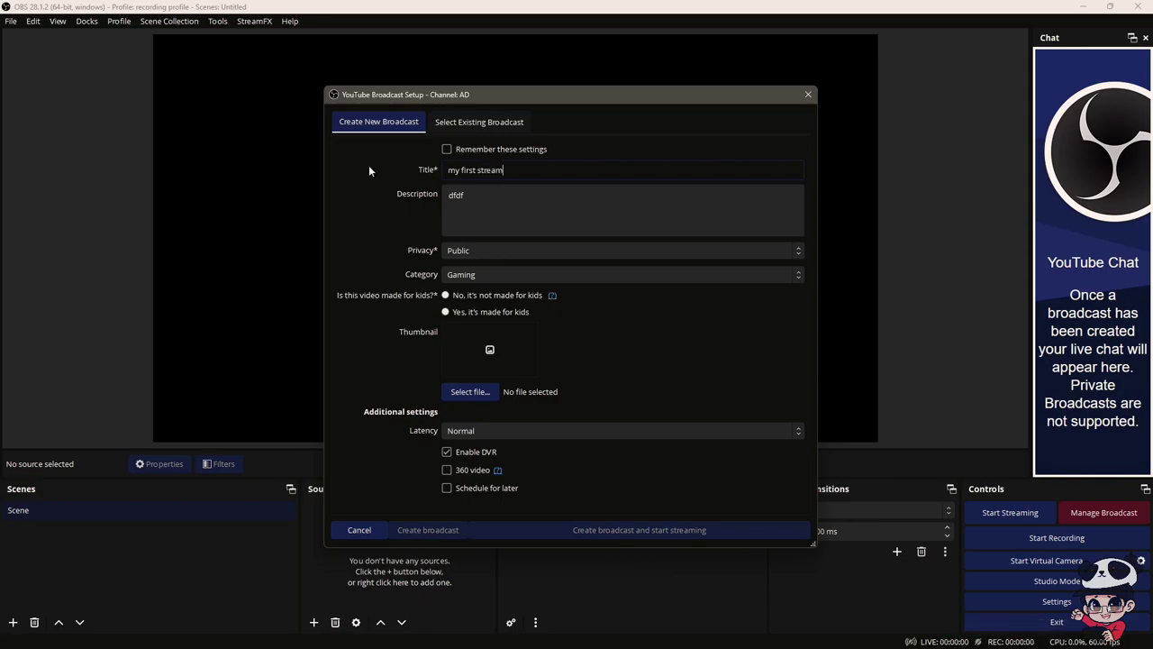
Replace the broadcast's description with "my first steam" and mark the video as not made for kids.
key("Tab")
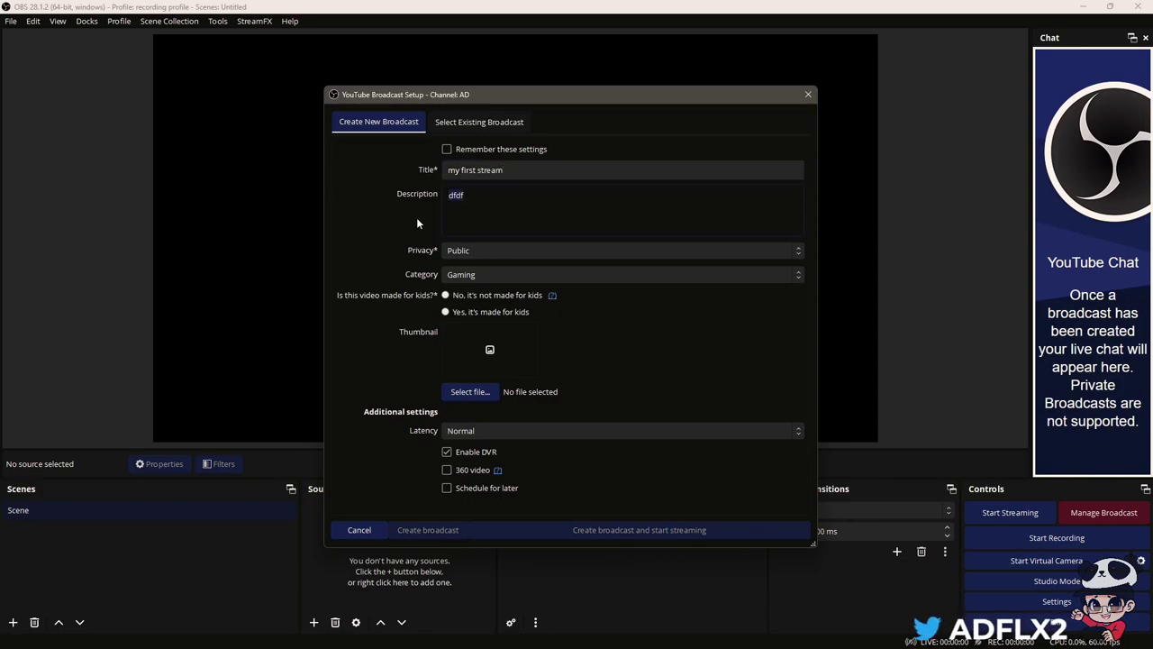
type("my fi")
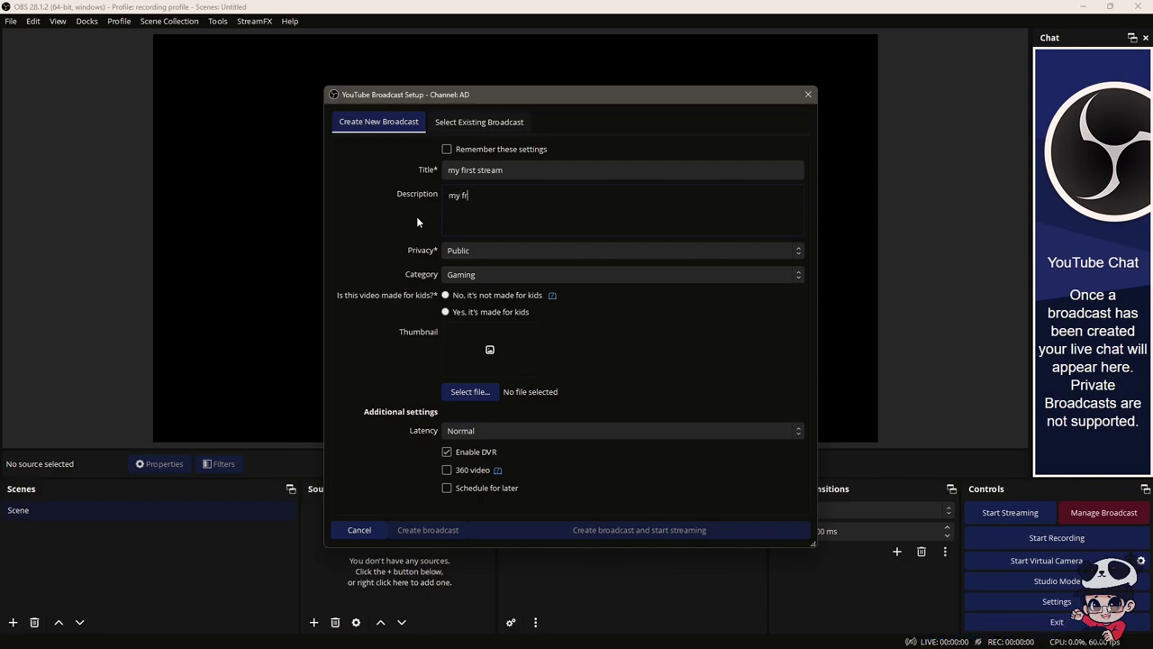
type("rst steam")
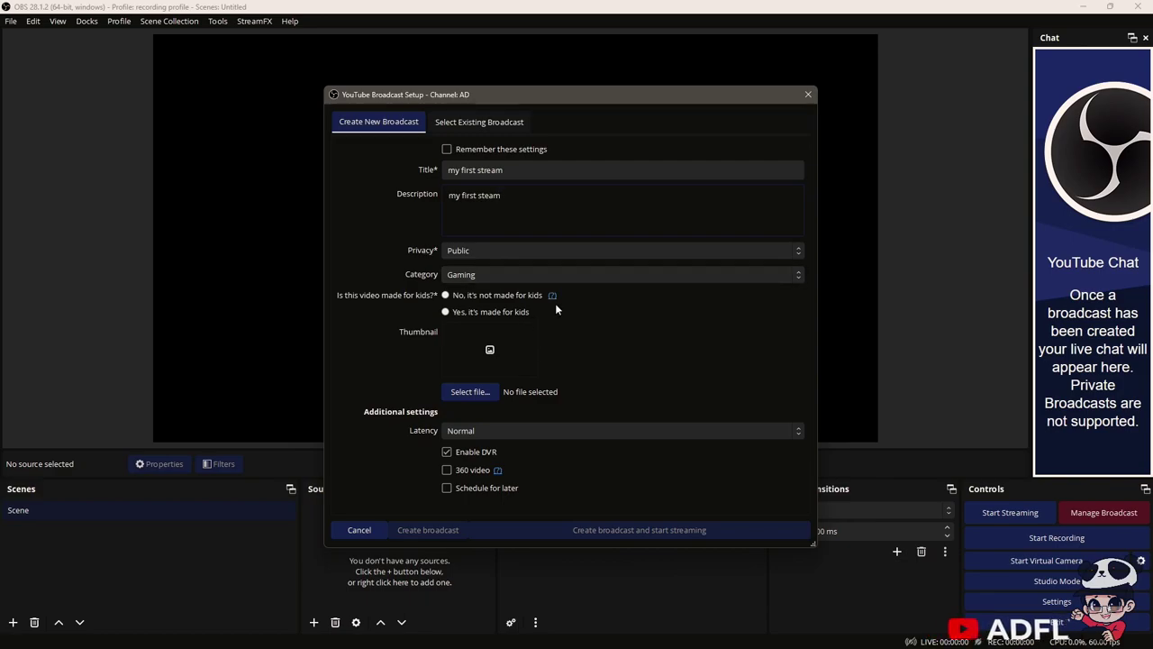
left_click(525, 294)
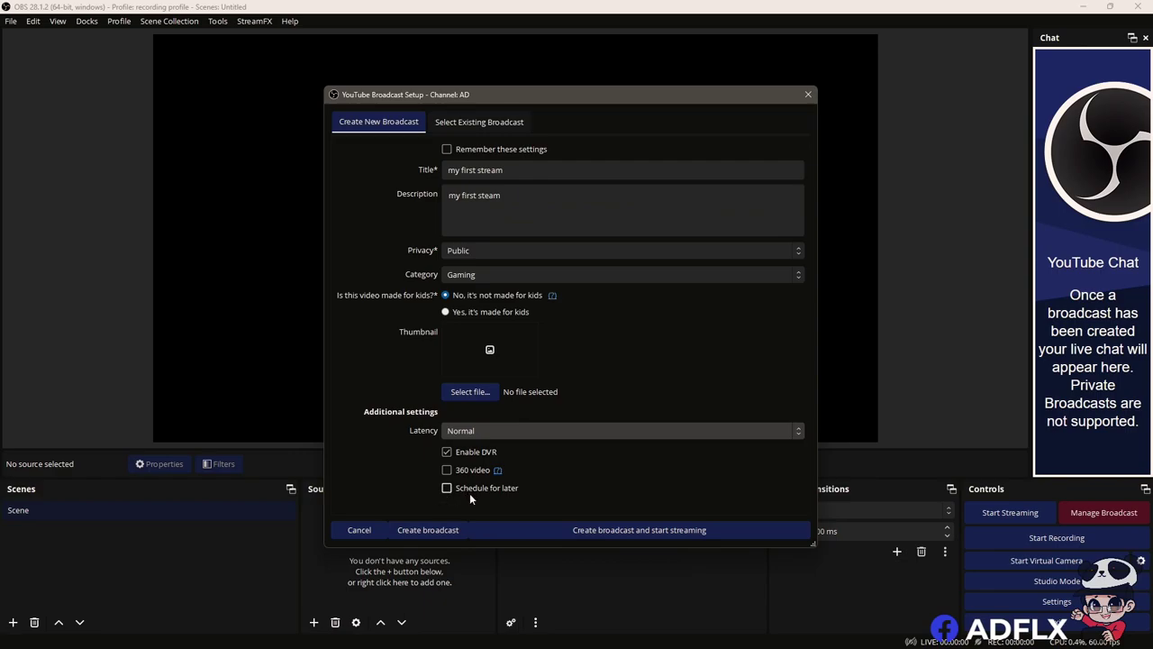
Try the Low and Ultra low latency options for the broadcast and set latency back to Normal.
left_click(499, 433)
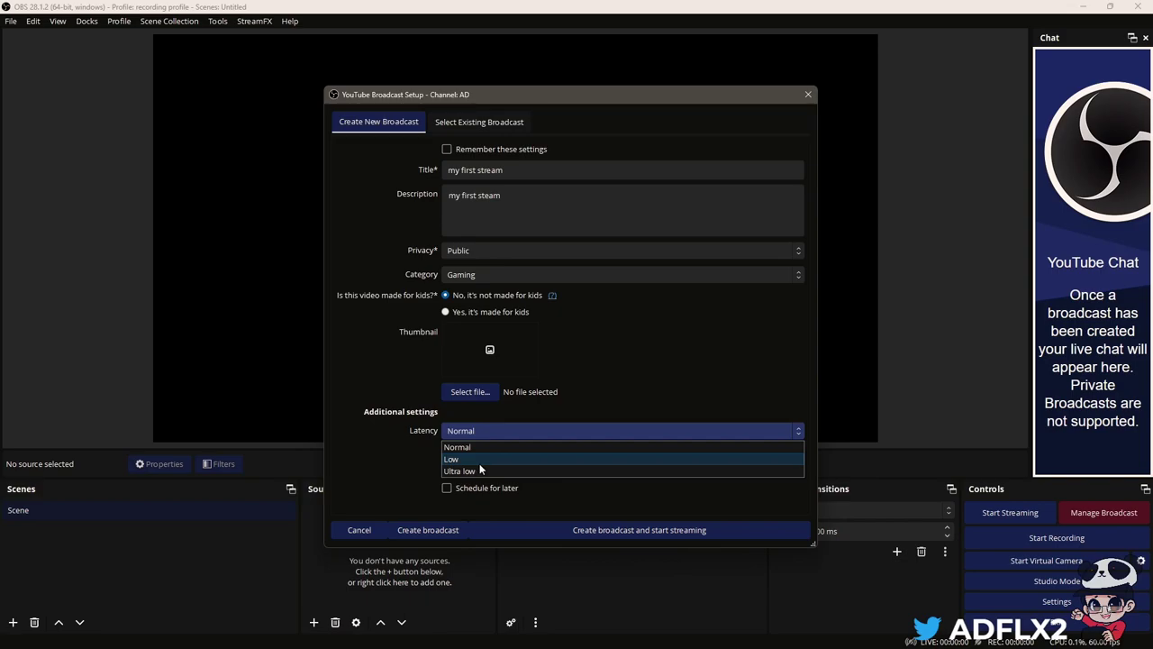
left_click(478, 463)
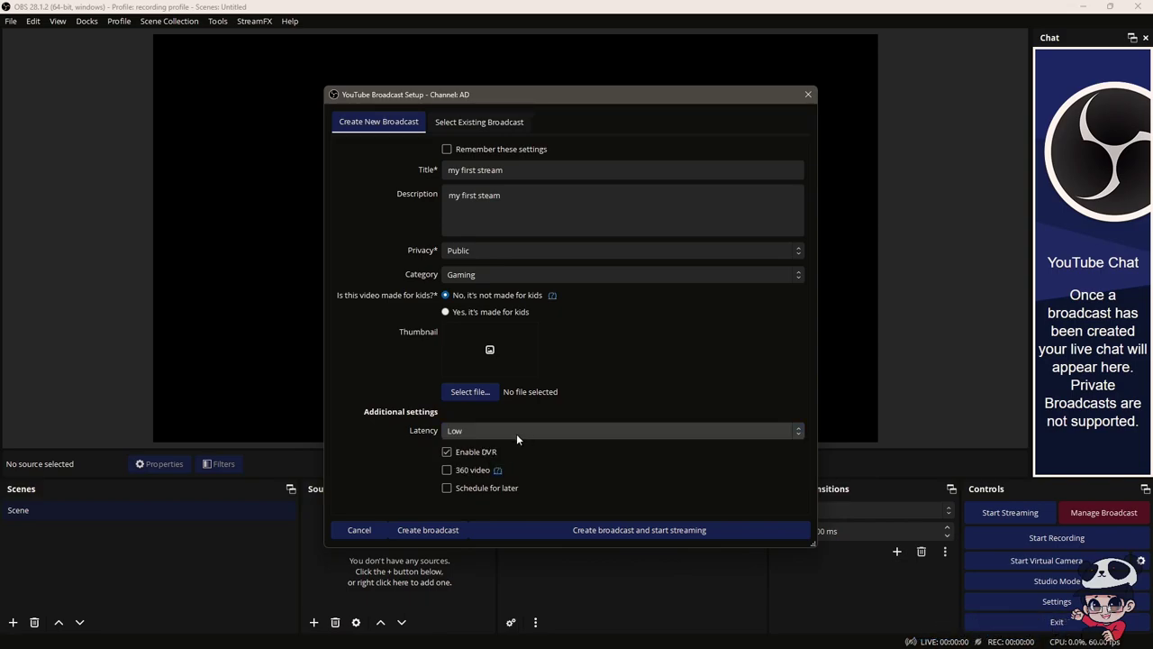
left_click(516, 433)
left_click(491, 471)
left_click(465, 434)
left_click(470, 447)
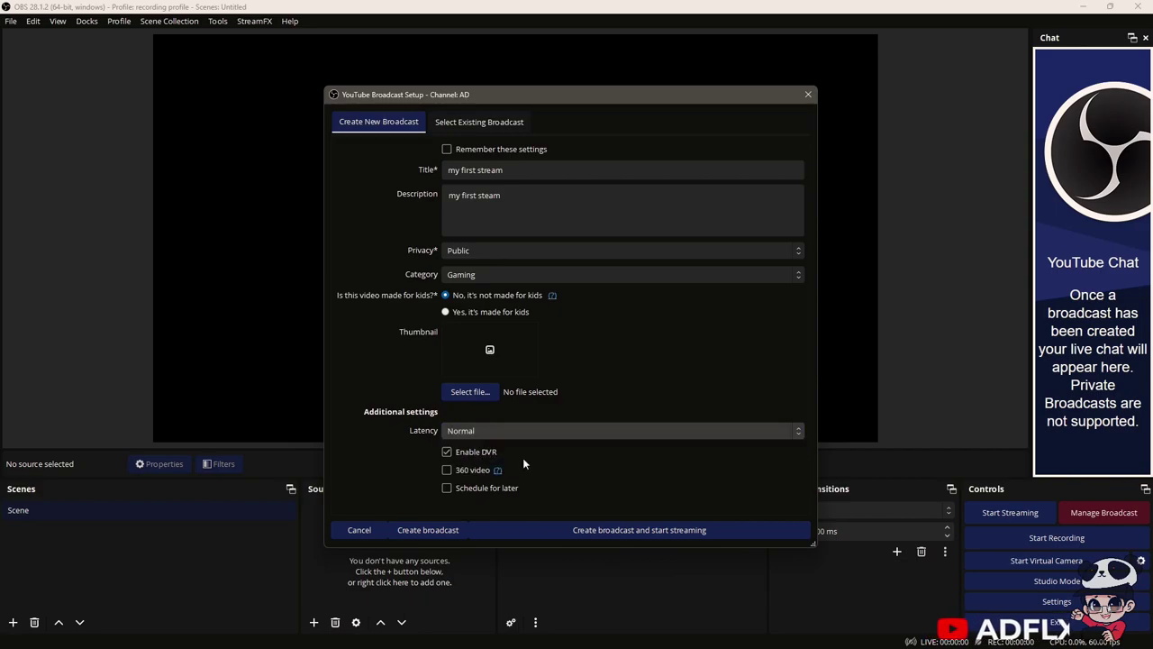
Check the existing-broadcast selection and the option to remember the settings, and close the broadcast setup without creating a broadcast.
left_click(500, 122)
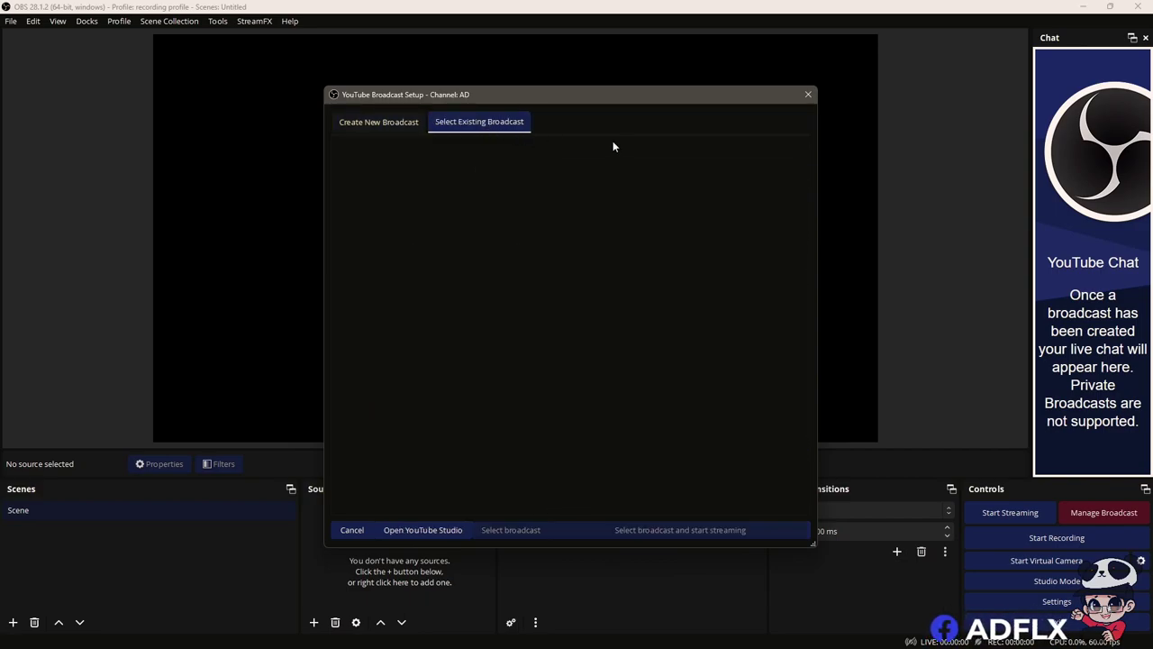
left_click(405, 125)
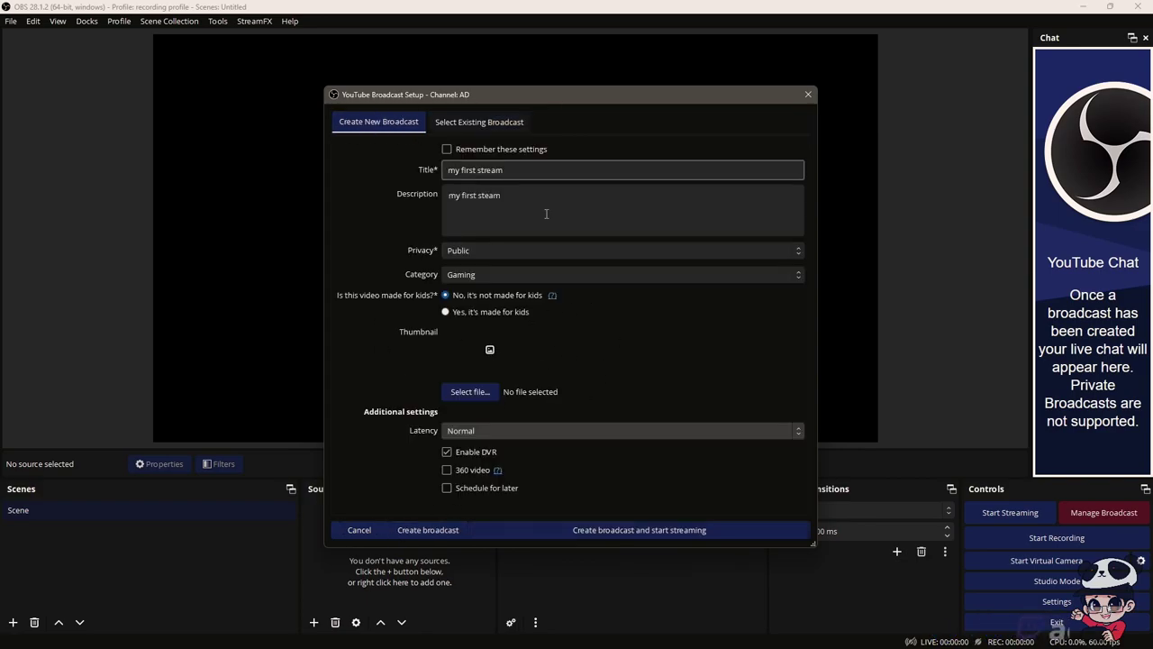
left_click(480, 148)
left_click(517, 149)
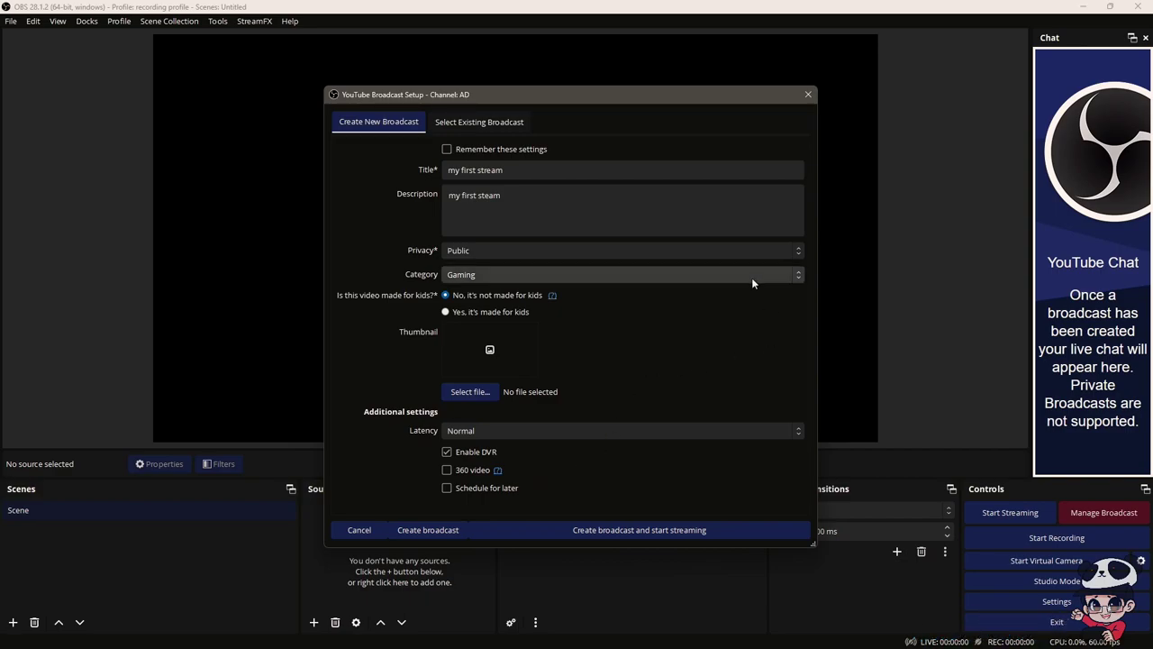
left_click(808, 94)
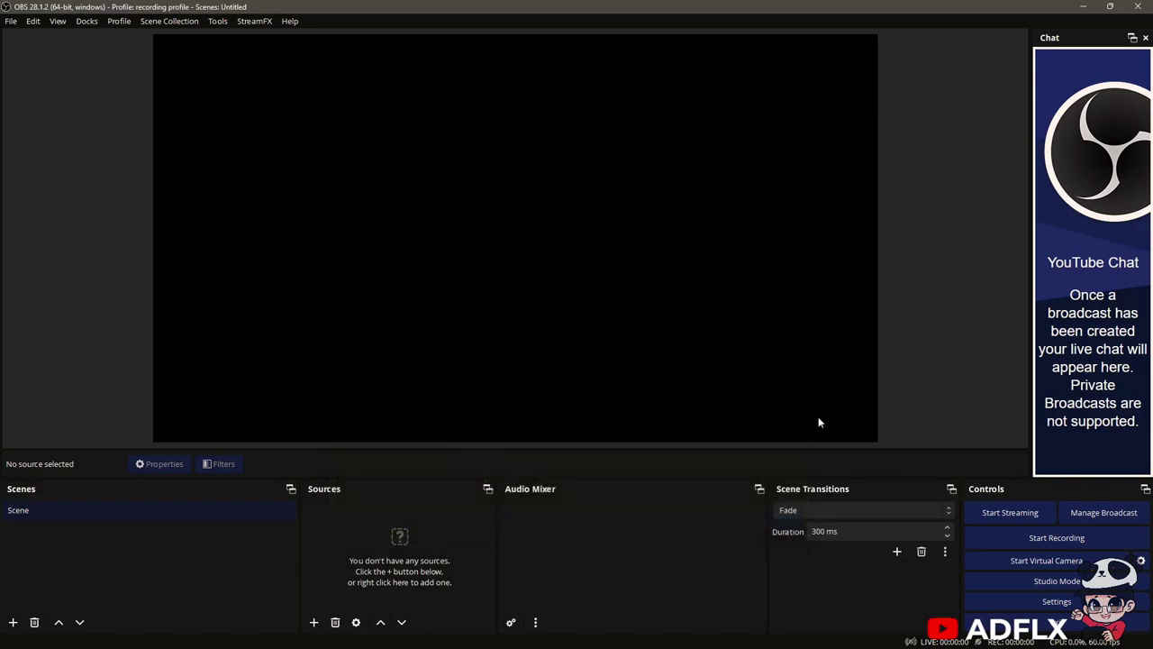